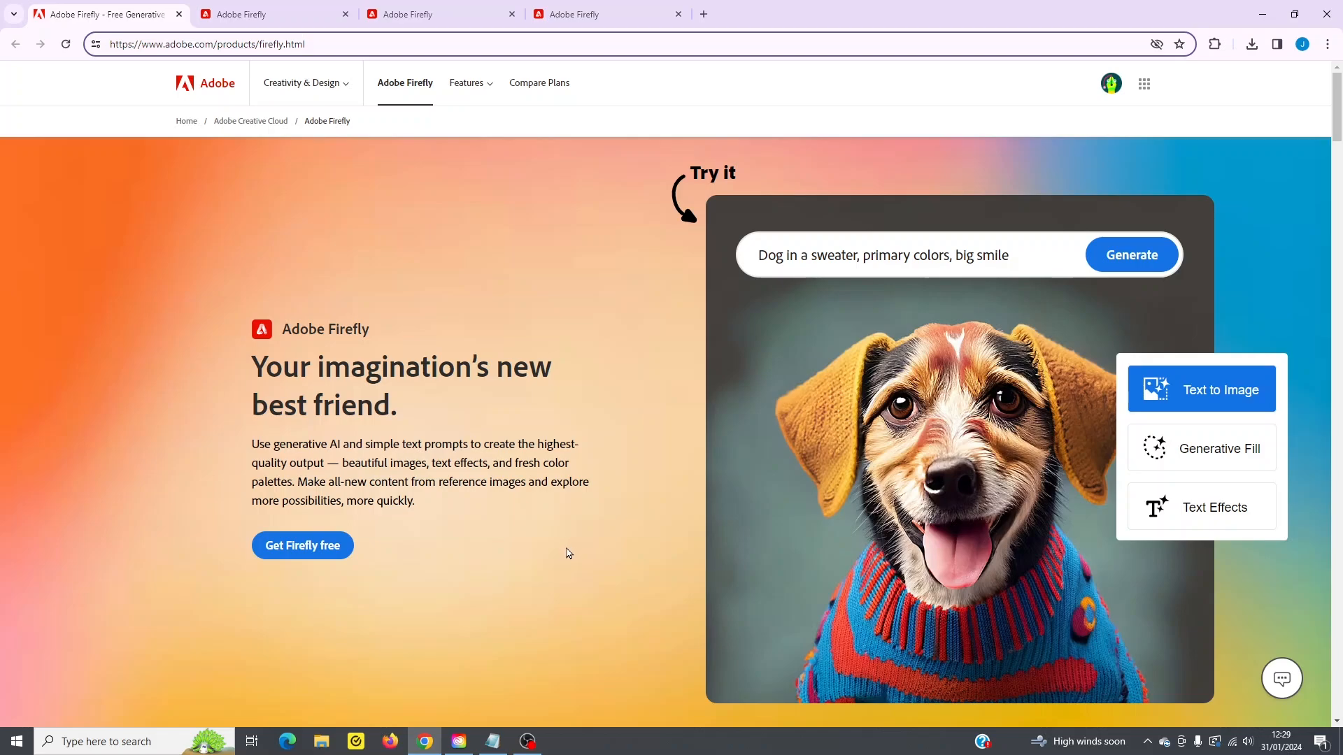
- Switch to the Firefly home page and look over the generative feature cards, from Text to image to Text to vector graphic
left_click(292, 16)
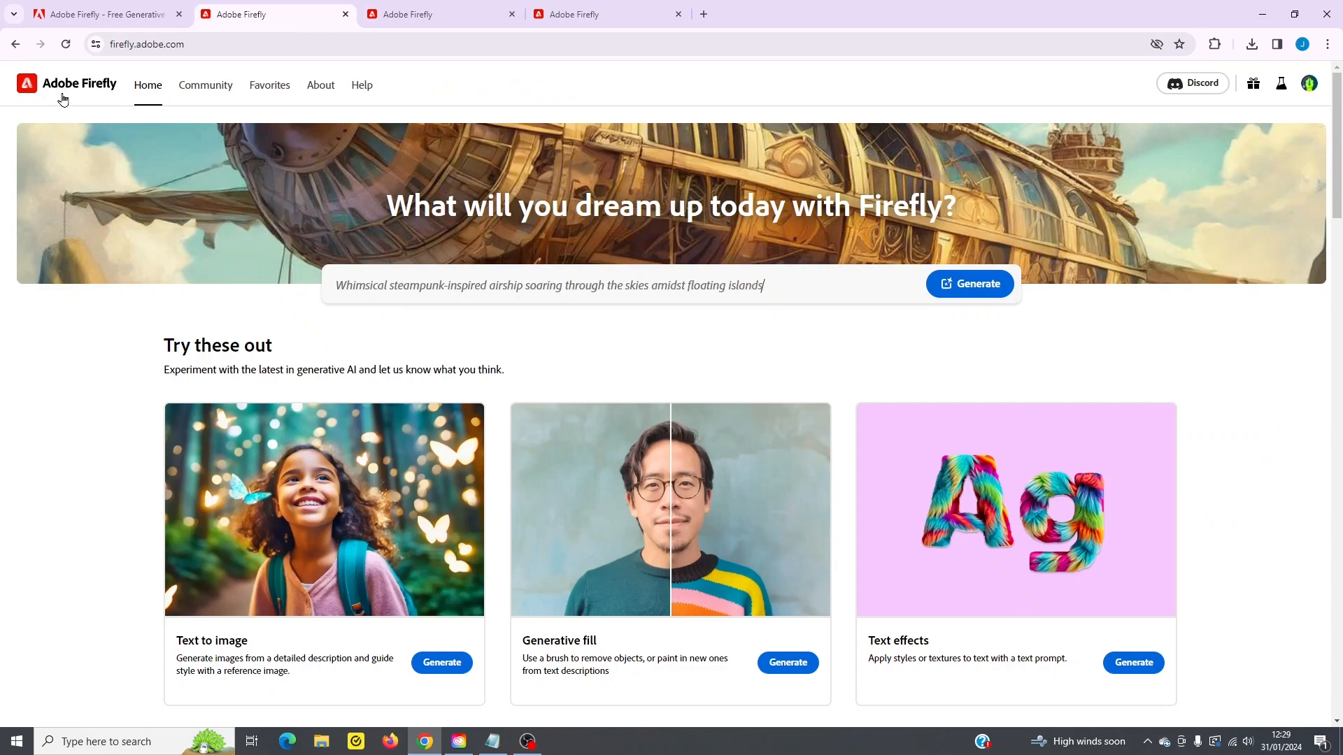
scroll(744, 522, "down", 1)
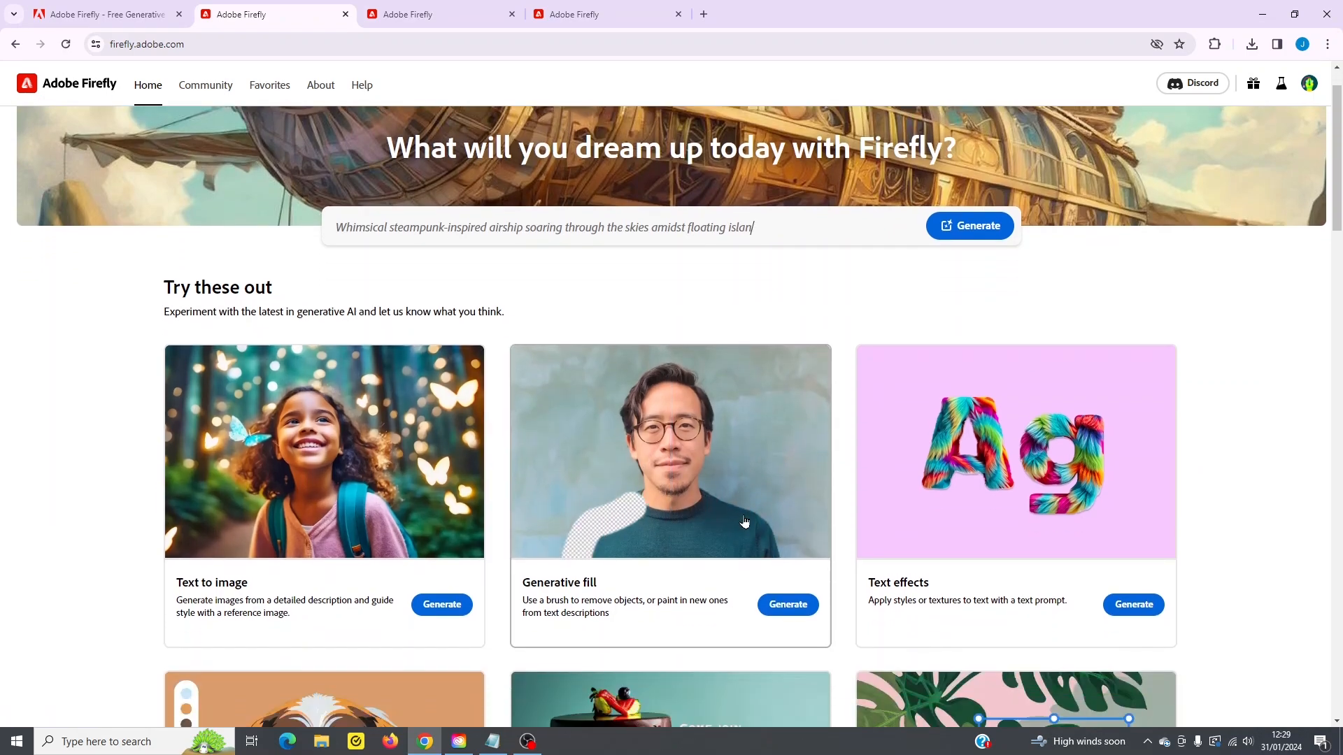
scroll(744, 522, "up", 1)
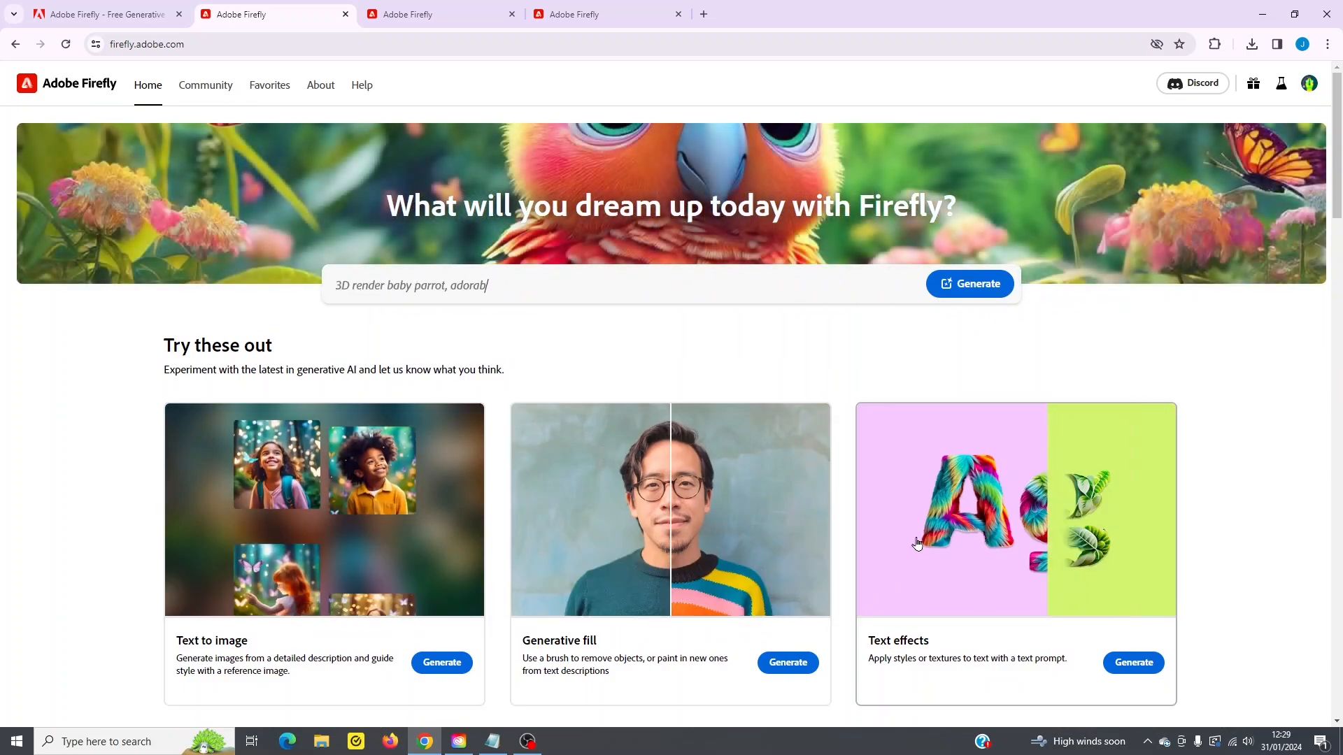
scroll(922, 535, "down", 1)
scroll(950, 500, "down", 3)
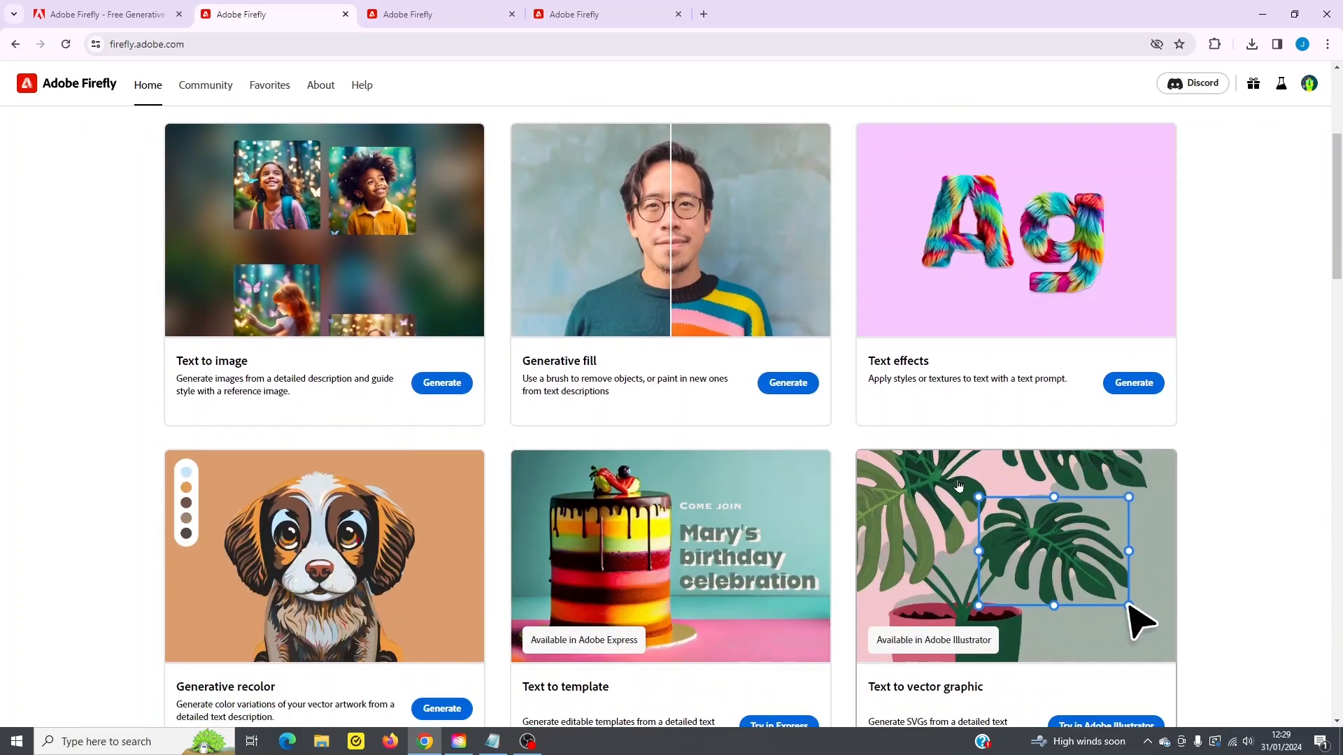
scroll(345, 590, "down", 2)
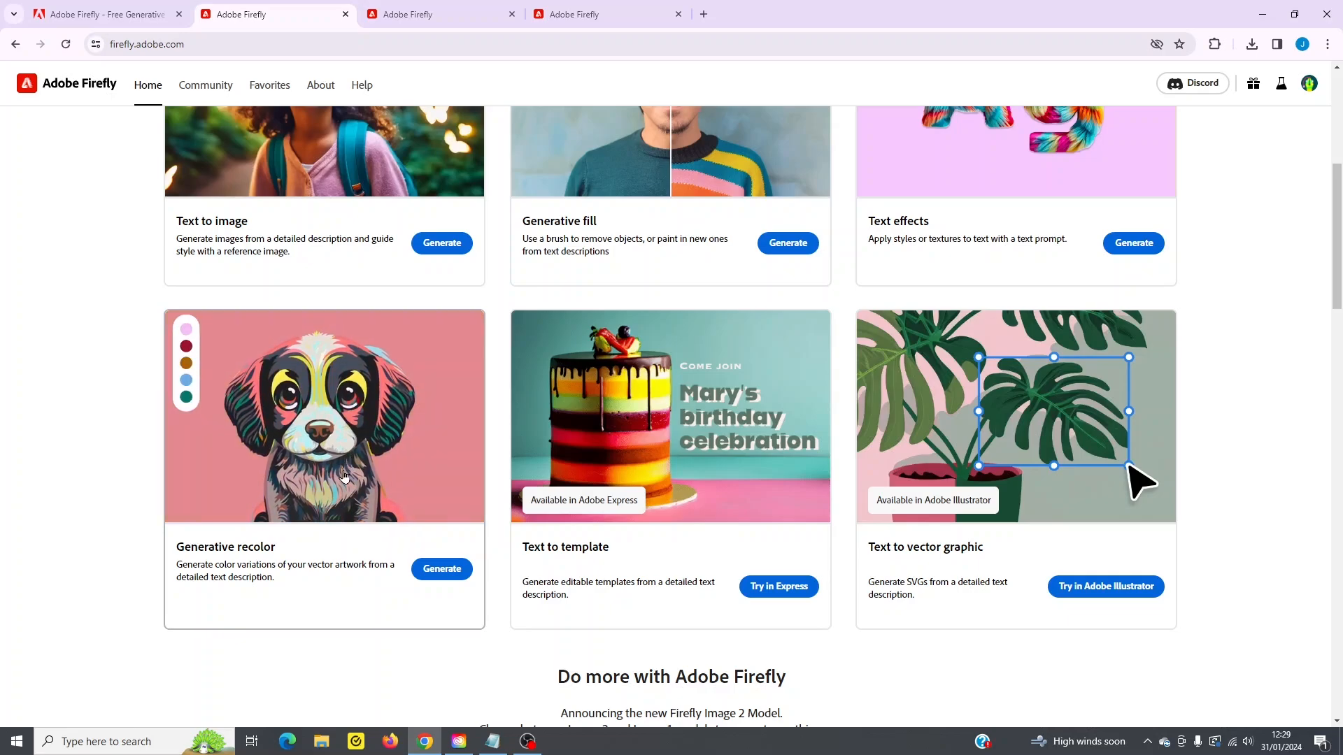
scroll(345, 477, "up", 6)
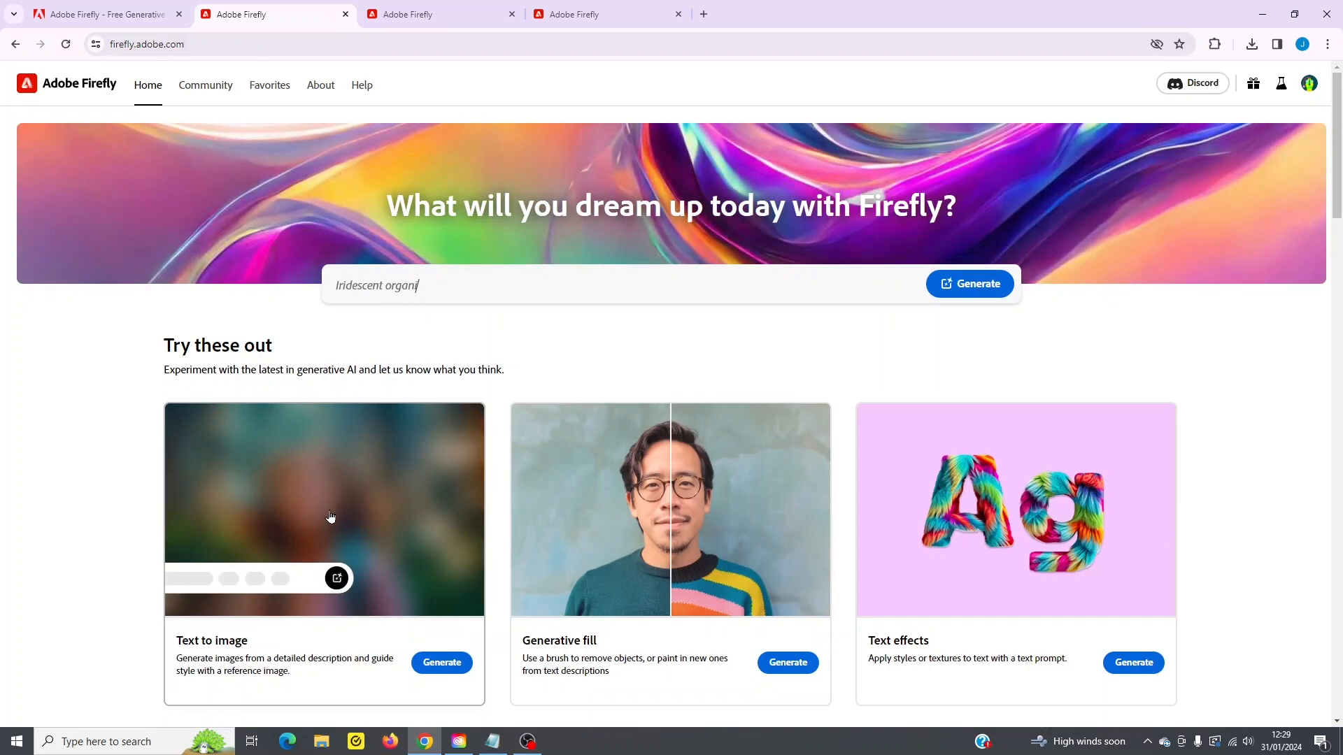
- View the Community gallery and the saved Favorites, and return to the Firefly home page
left_click(199, 92)
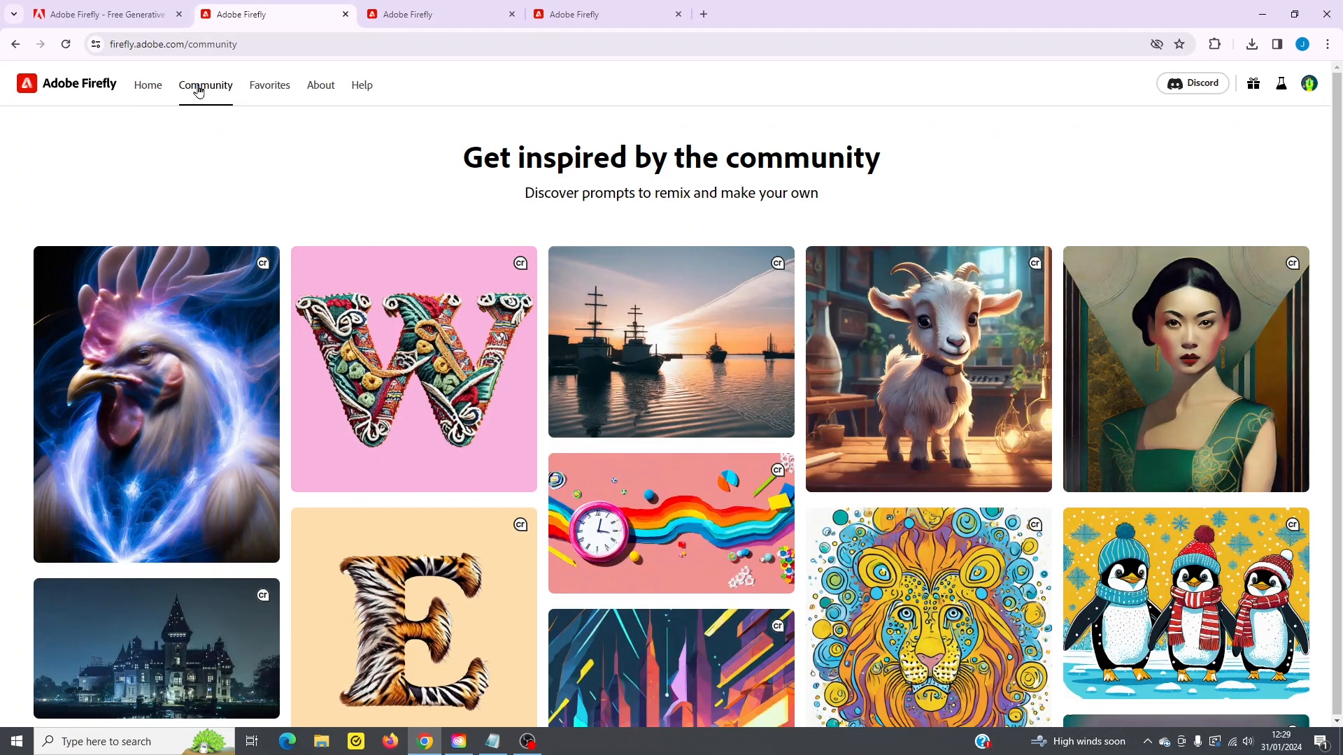
left_click(272, 88)
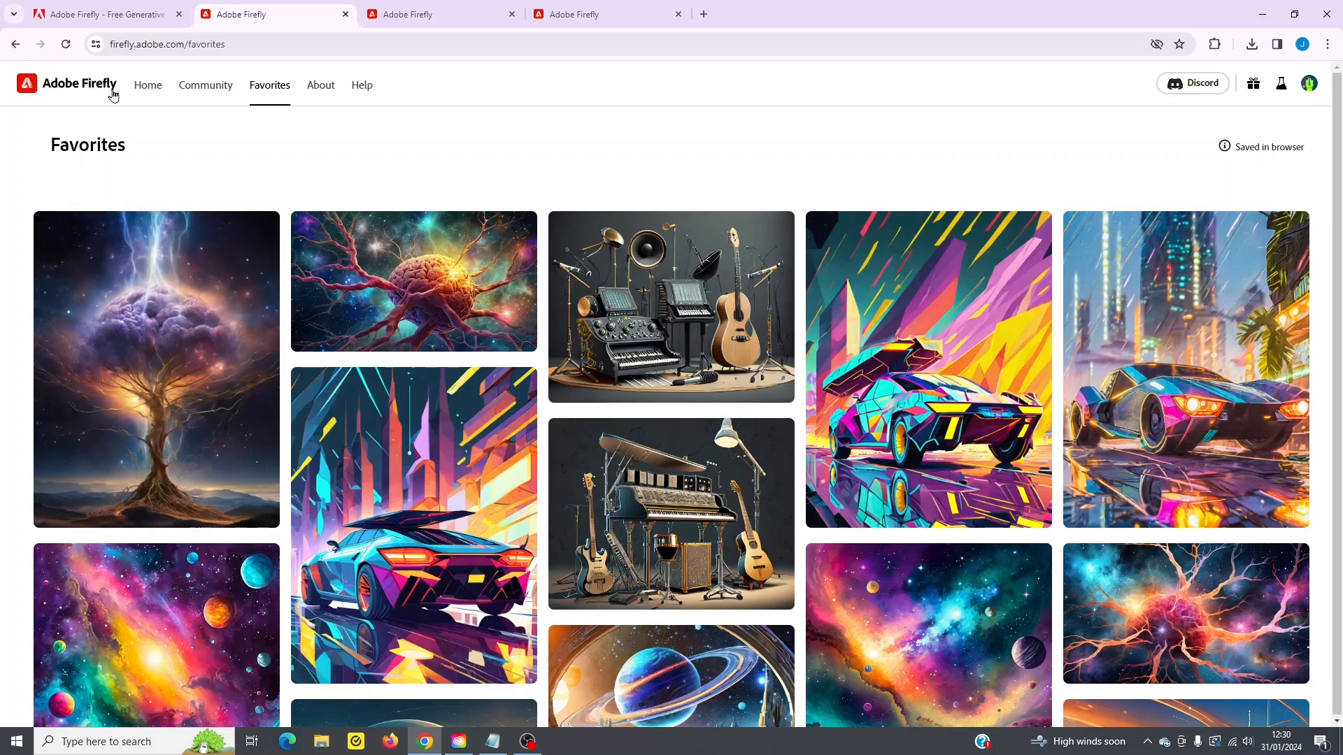
left_click(145, 87)
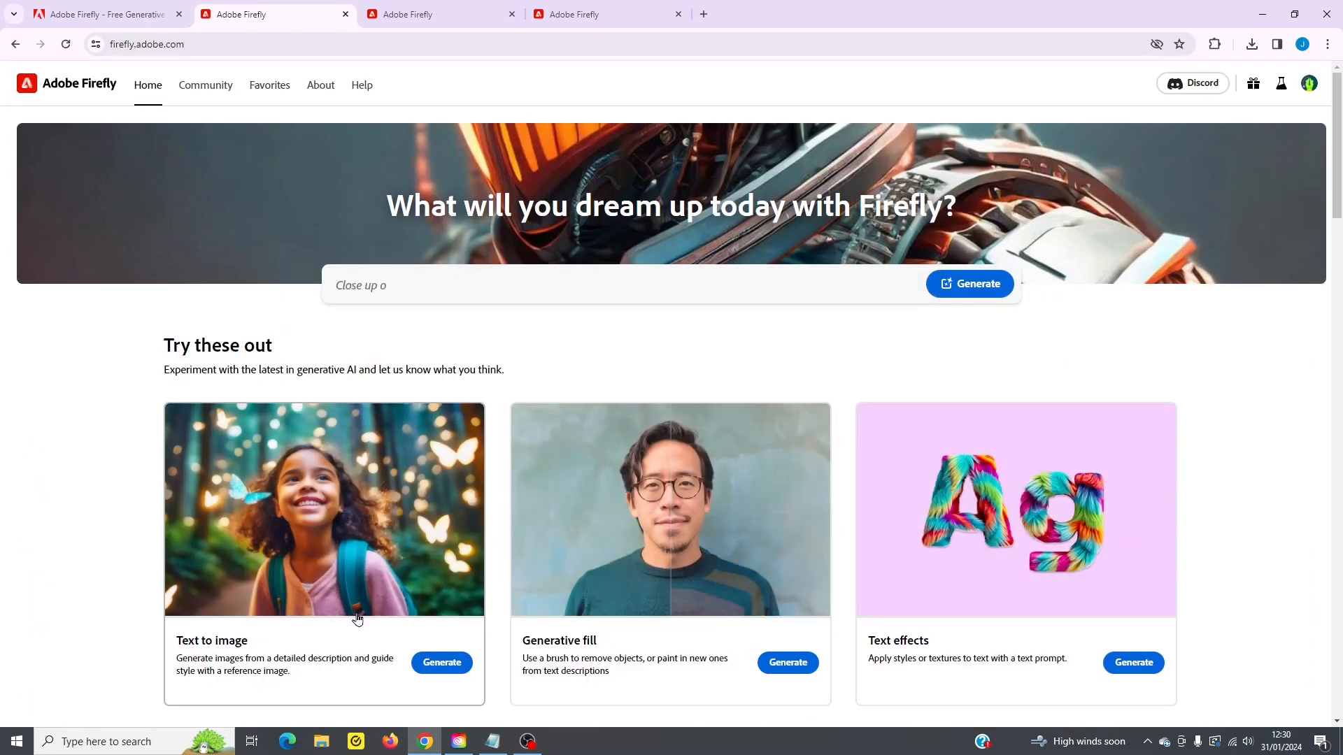
- Open Text to image and look through its gallery of sample images and the prompt area
left_click(333, 512)
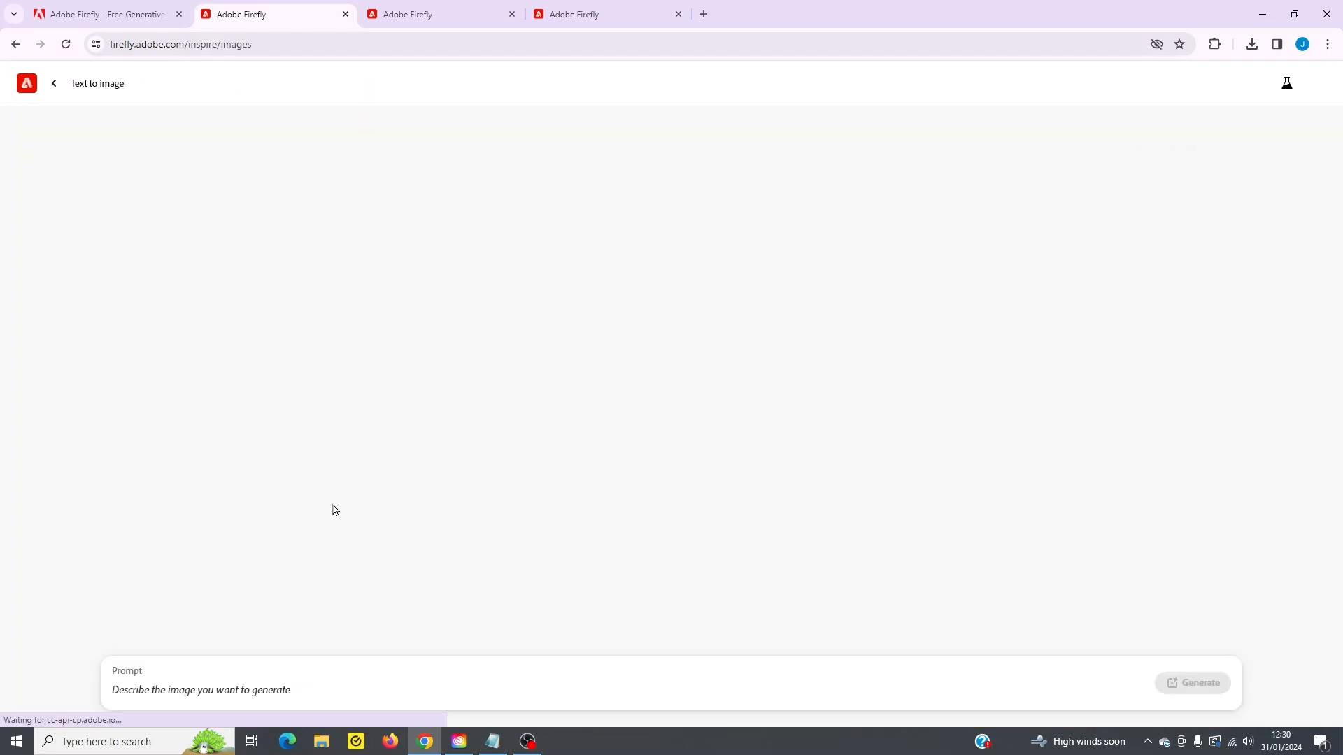
scroll(711, 506, "down", 20)
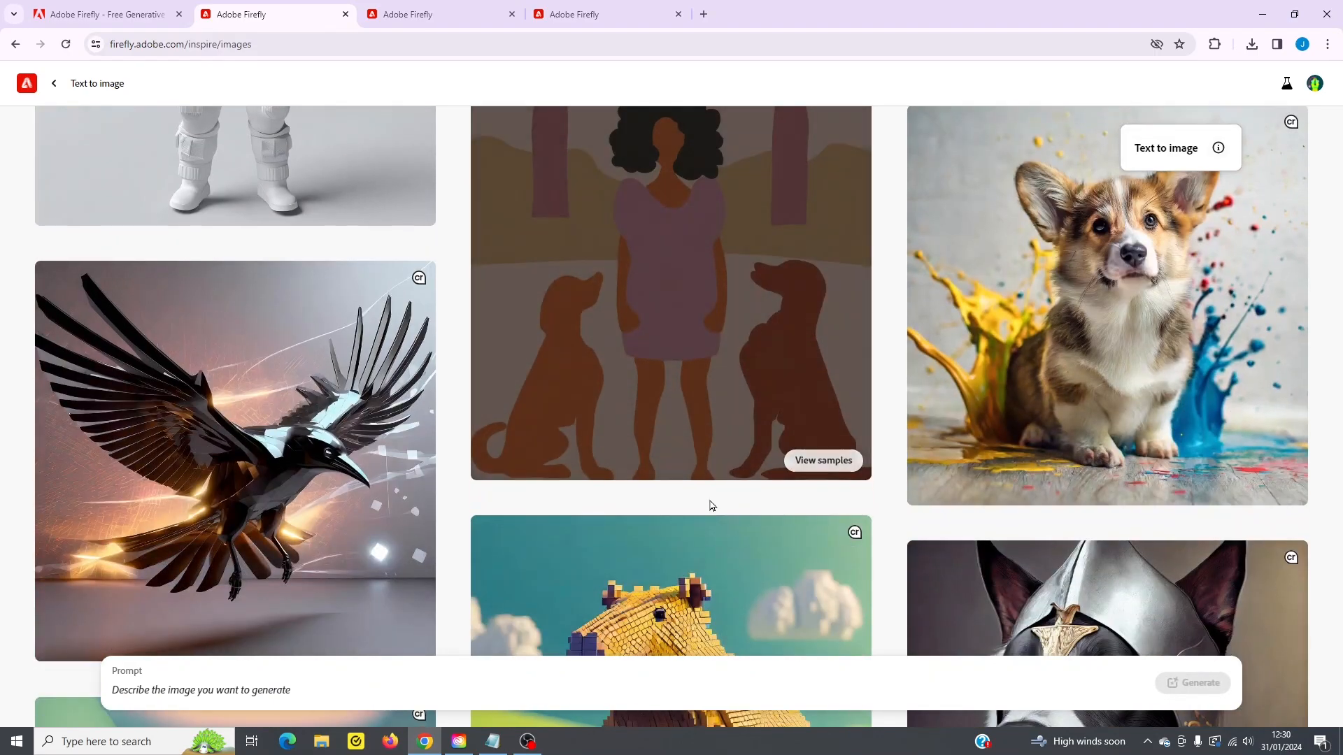
scroll(705, 508, "down", 7)
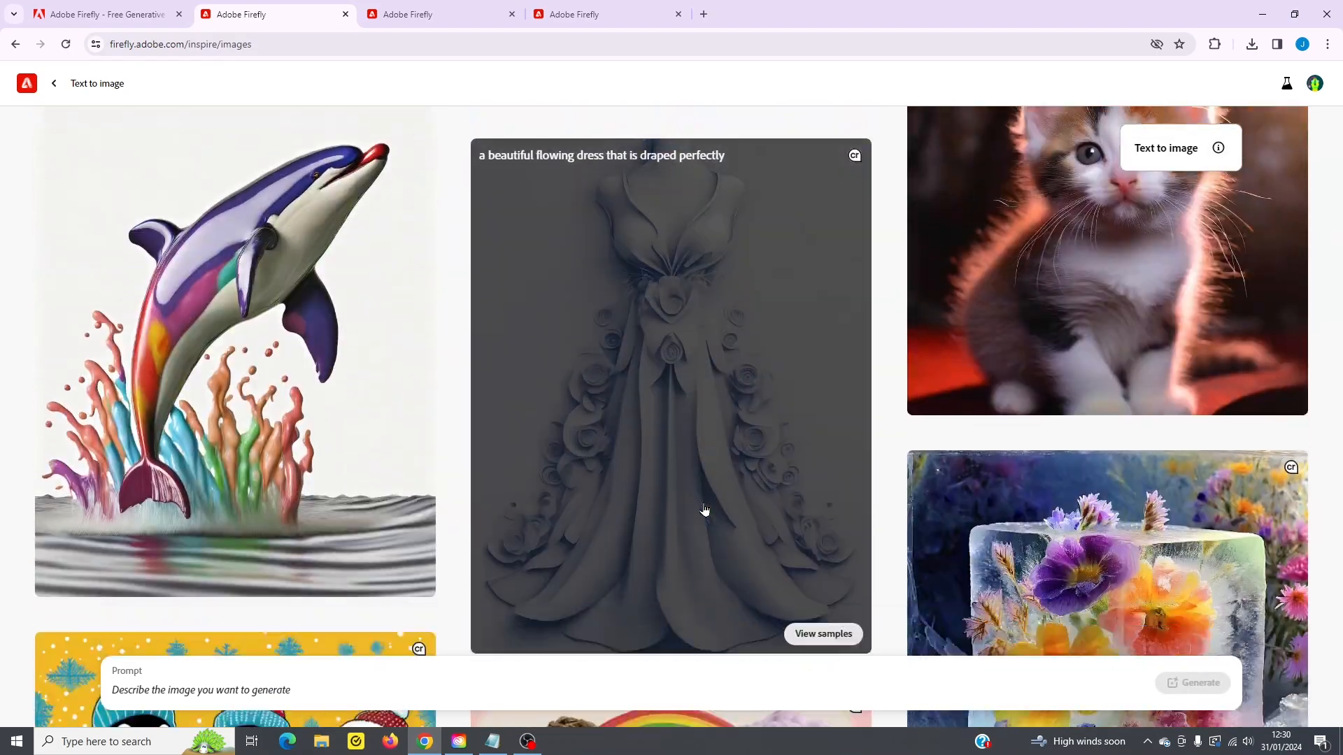
scroll(699, 510, "up", 17)
scroll(698, 515, "up", 10)
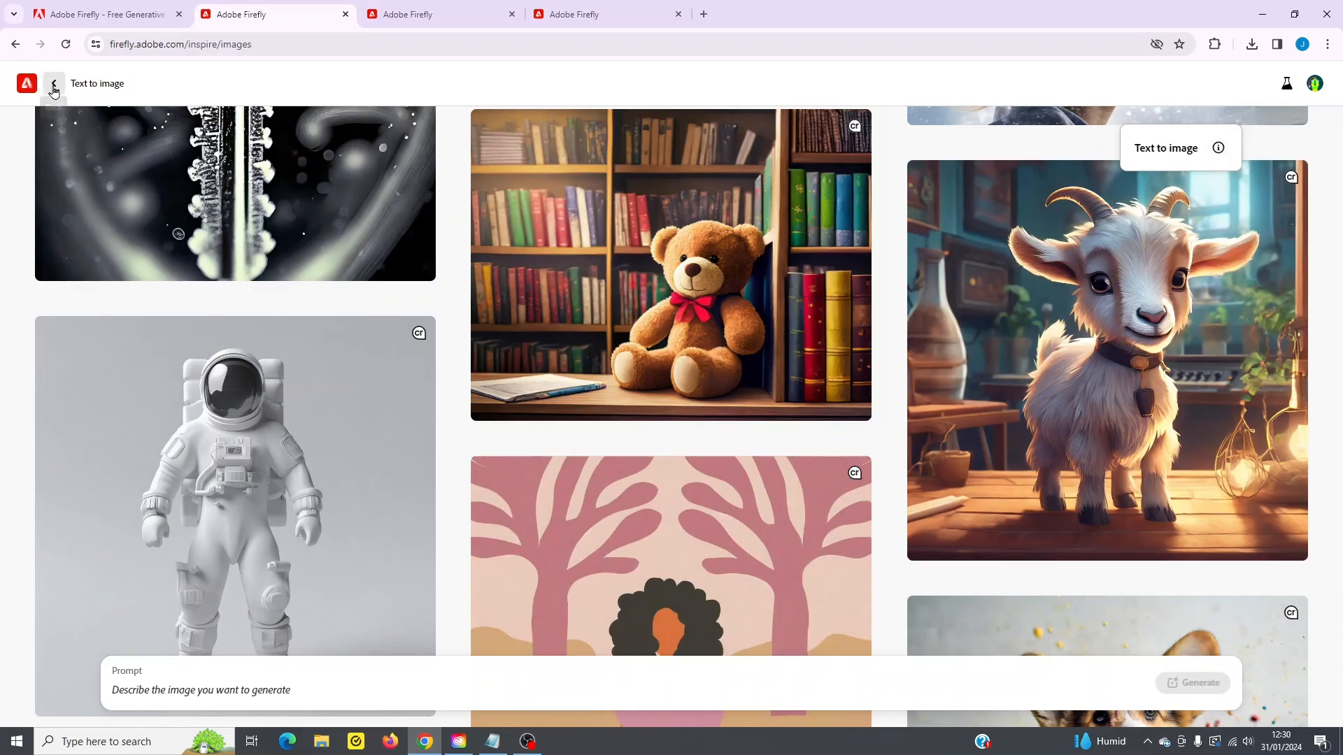
scroll(623, 582, "down", 20)
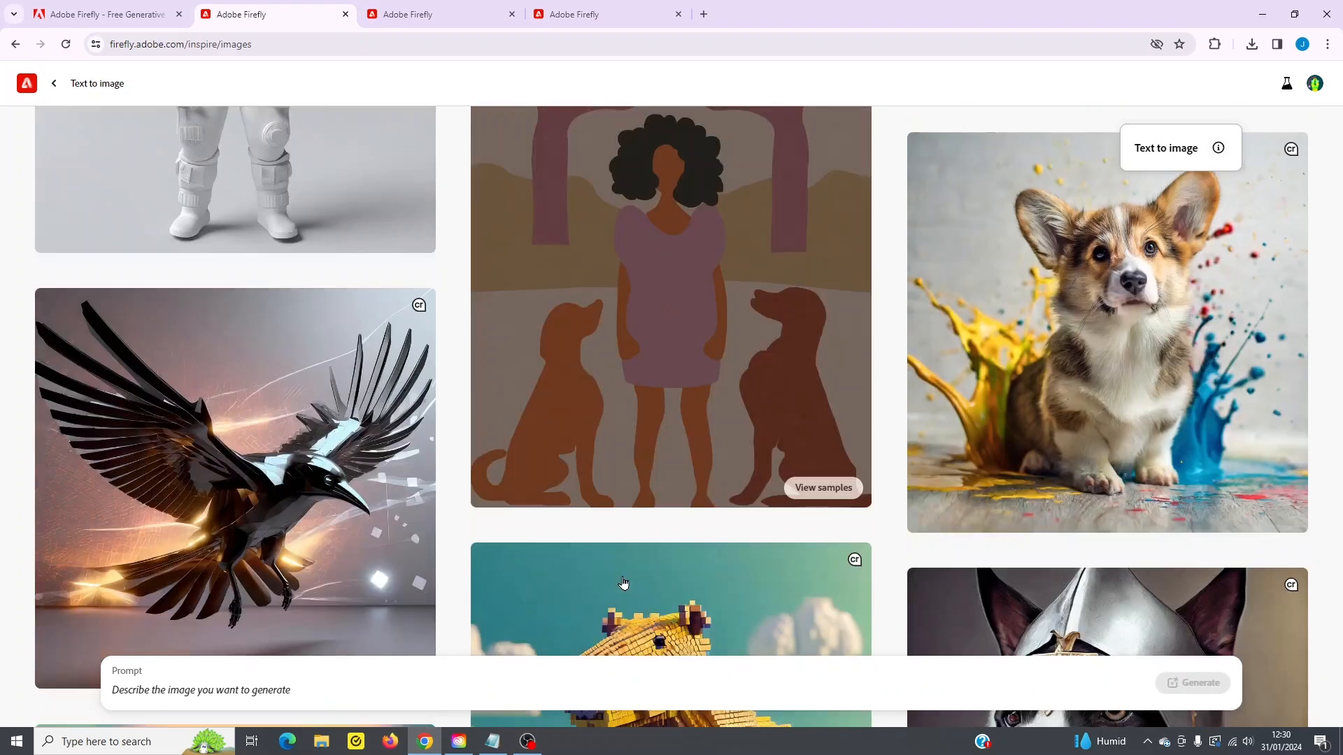
scroll(624, 582, "down", 9)
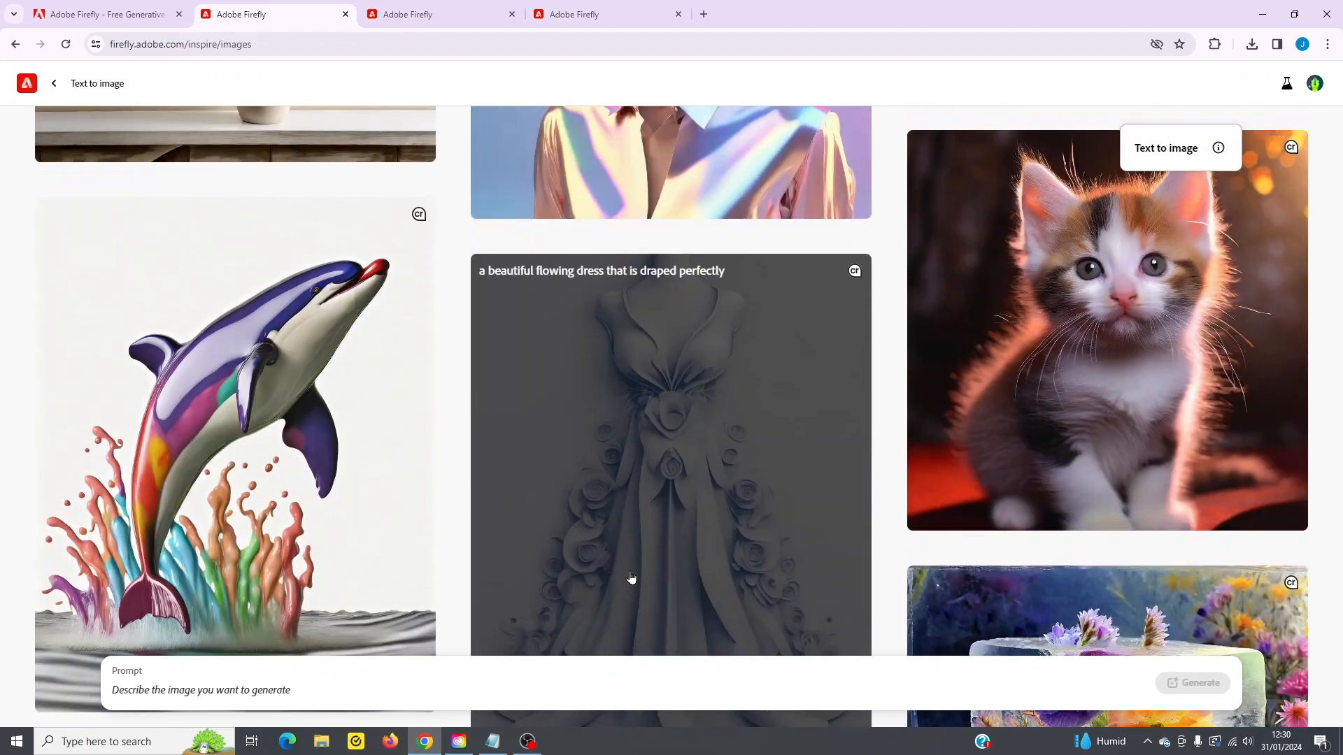
left_click(308, 688)
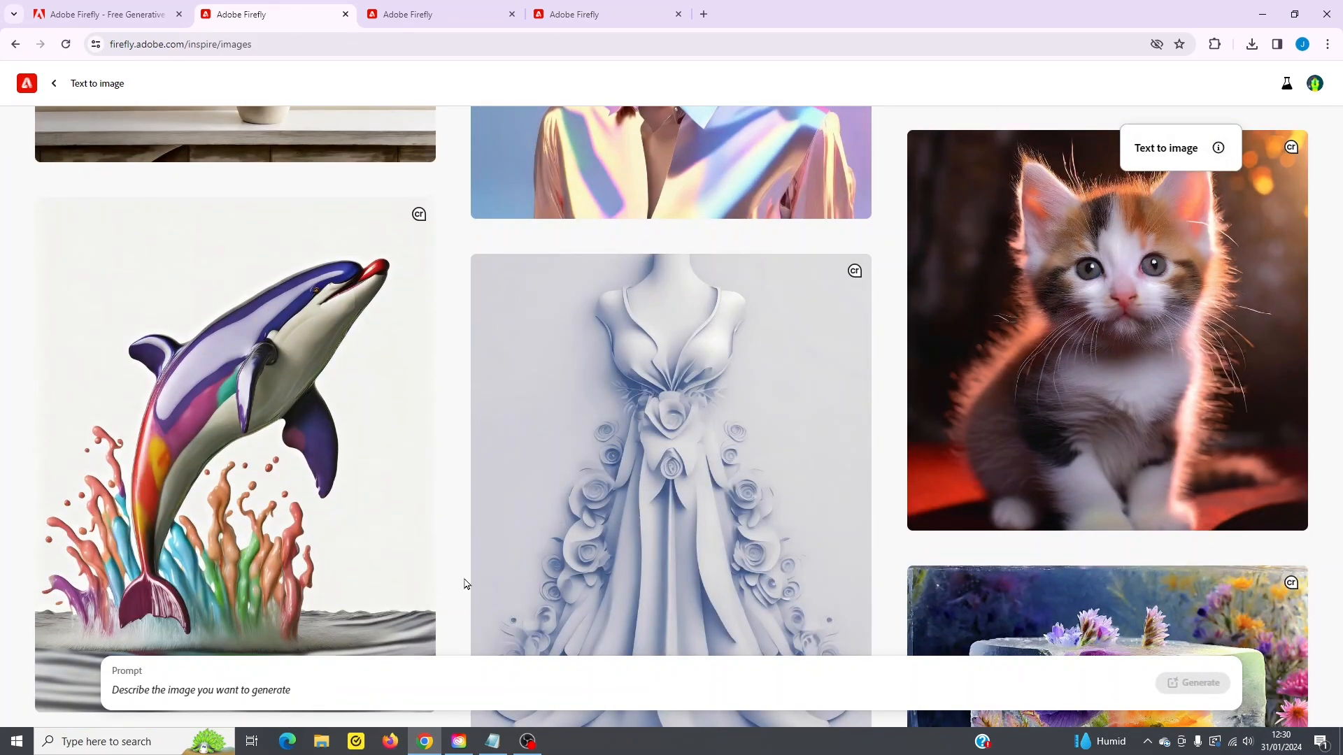
- Switch to the generated music studio images and view the available aspect ratios without choosing a different one
left_click(572, 14)
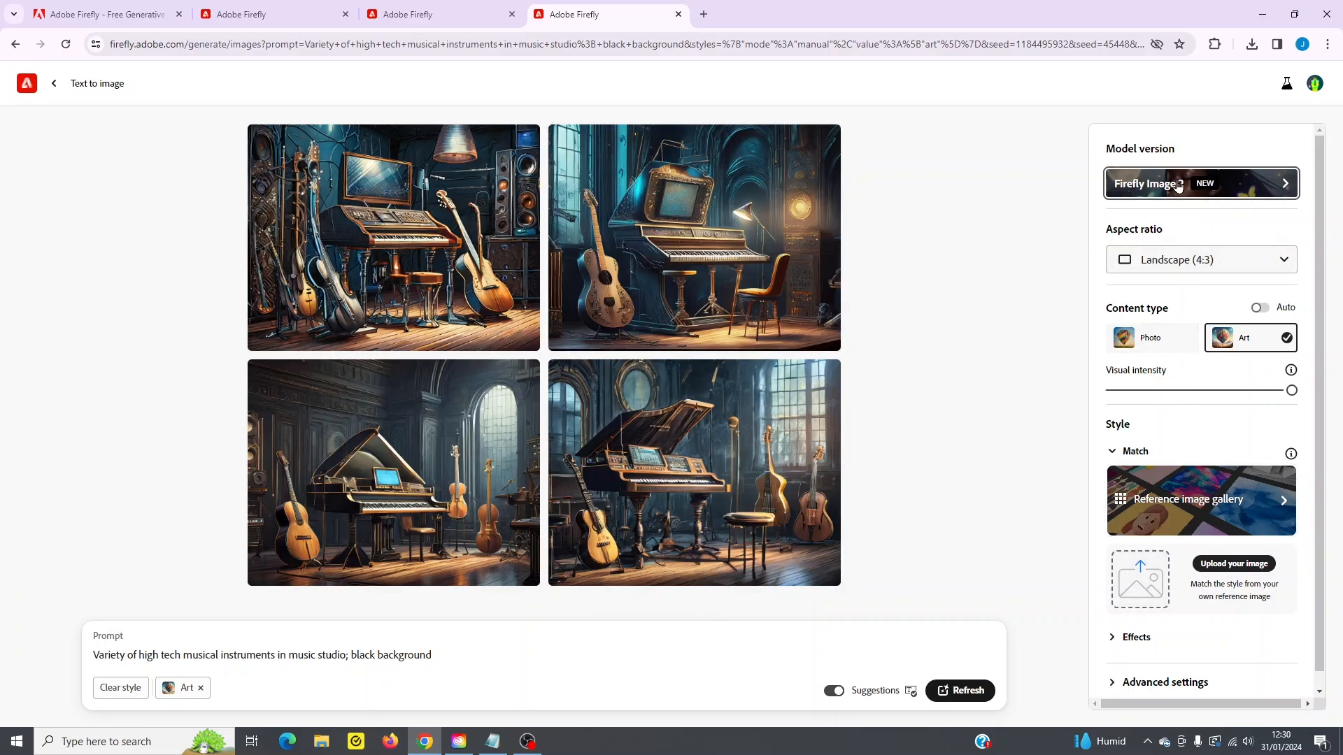
left_click(1226, 261)
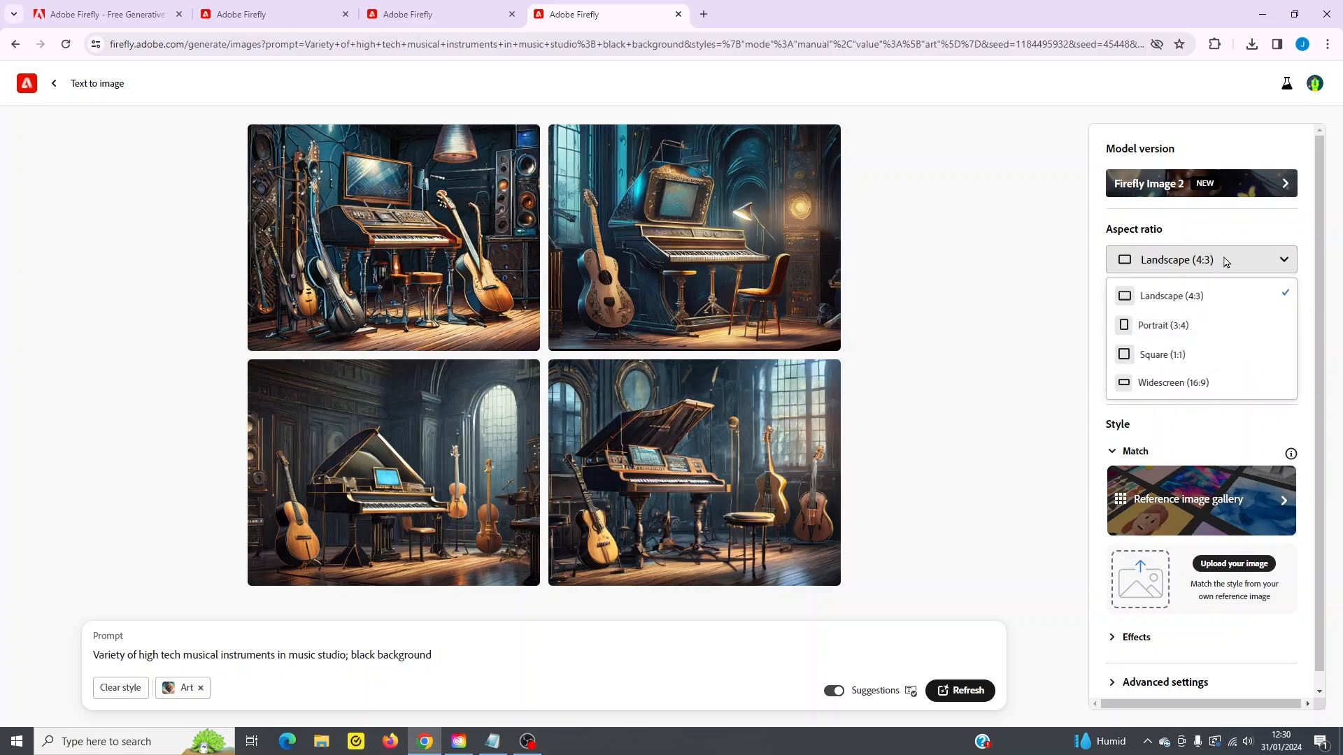
left_click(1045, 421)
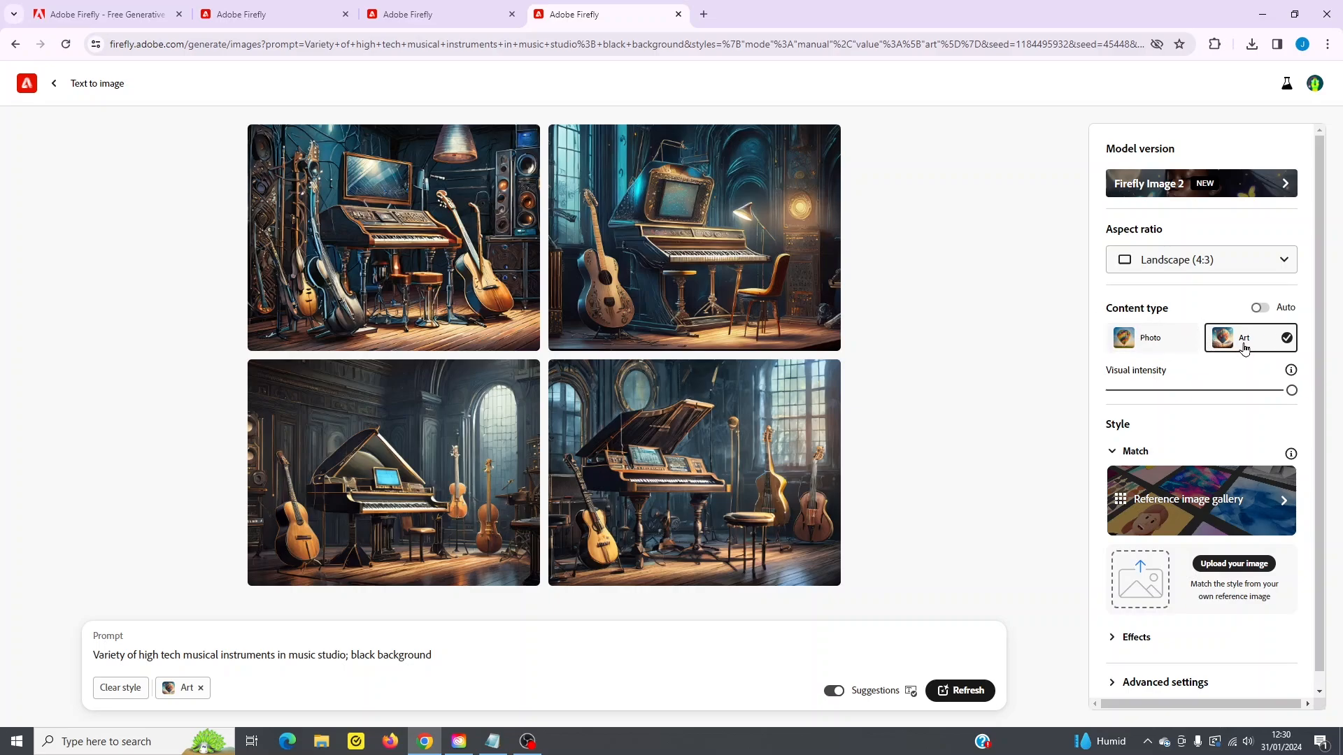
- Try the Photo content type, switch back to Art, and lower the visual intensity to about the midpoint
left_click(1182, 338)
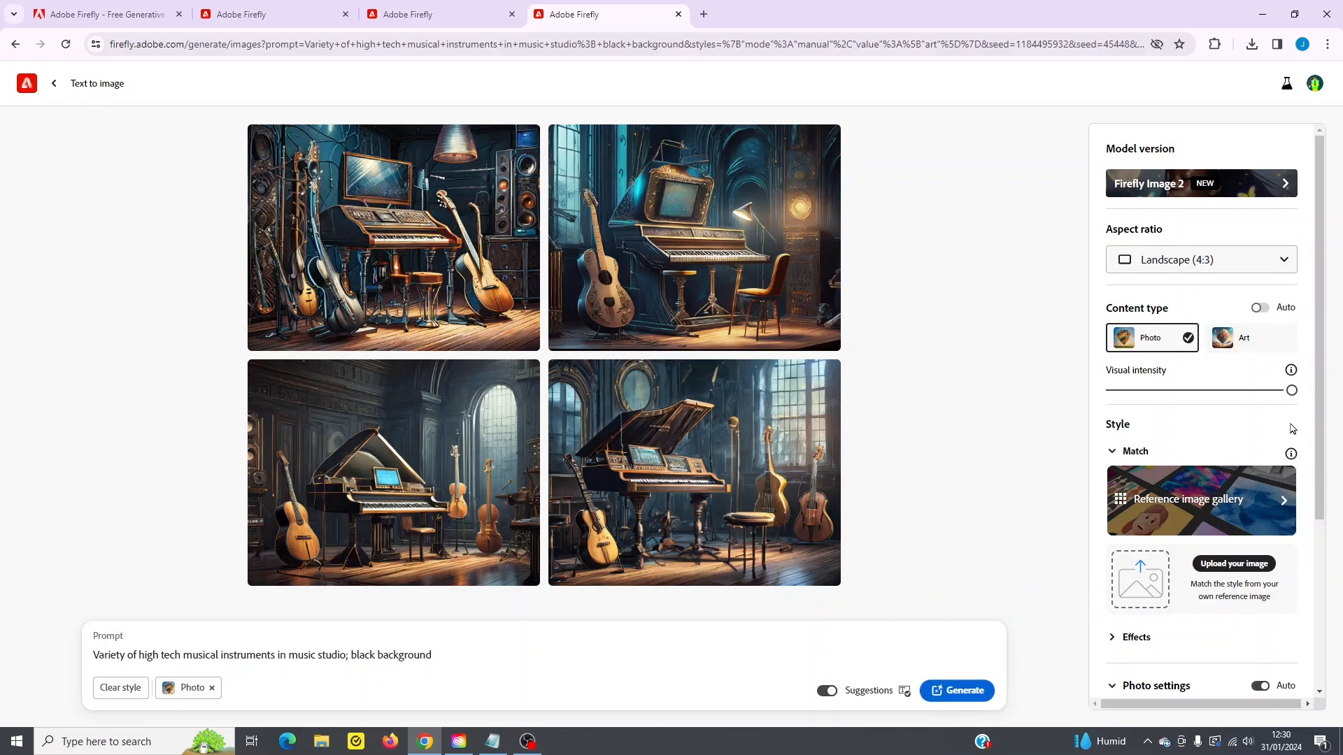
left_click(1244, 342)
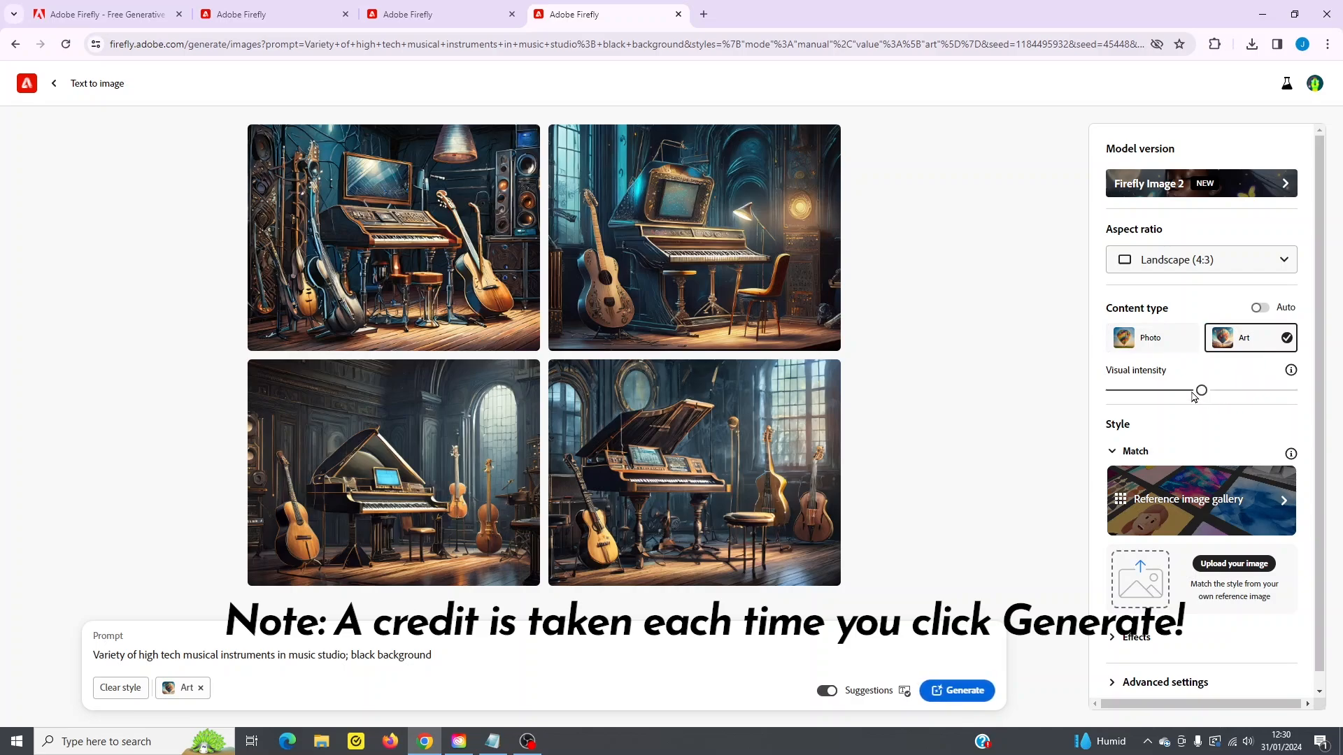
- Expand the style effects and examine the Popular, Movements, Themes and Effects categories
scroll(1202, 405, "down", 1)
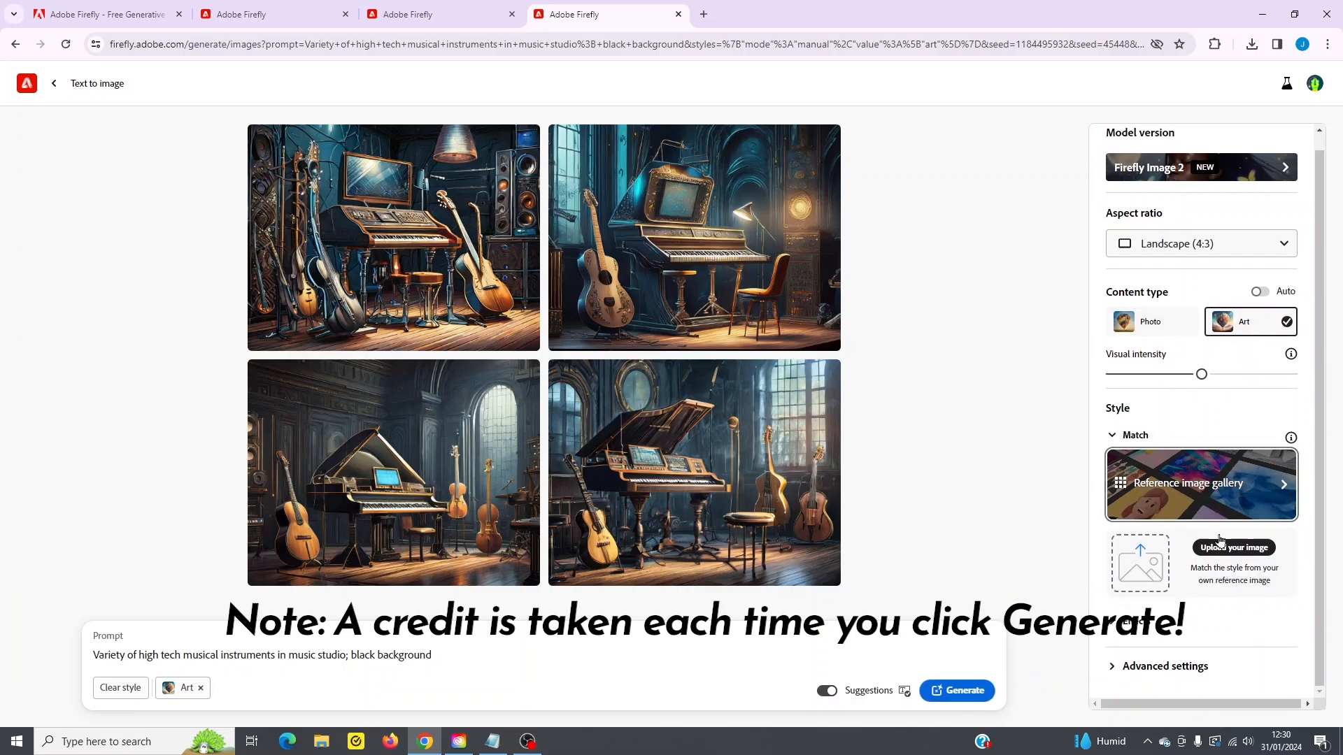
left_click(1122, 622)
scroll(1247, 514, "down", 4)
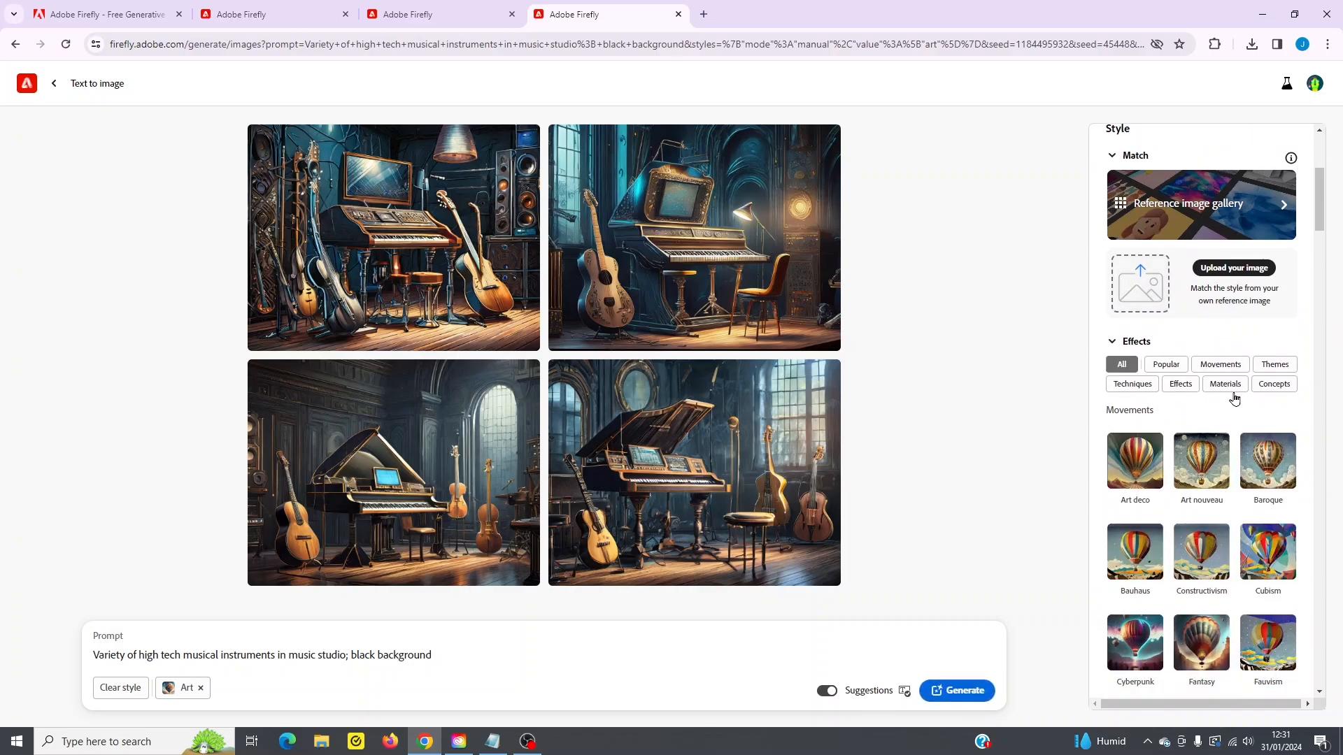
left_click(1167, 370)
left_click(1223, 363)
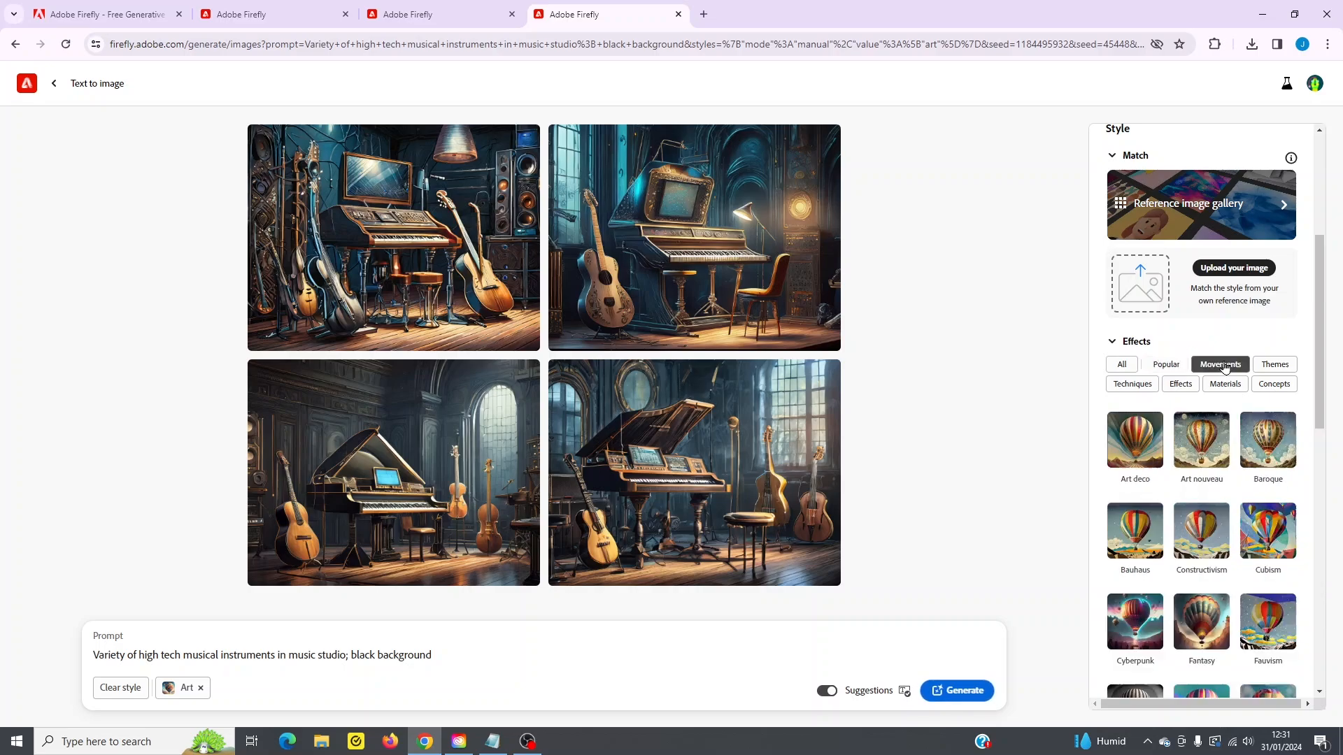
left_click(1273, 368)
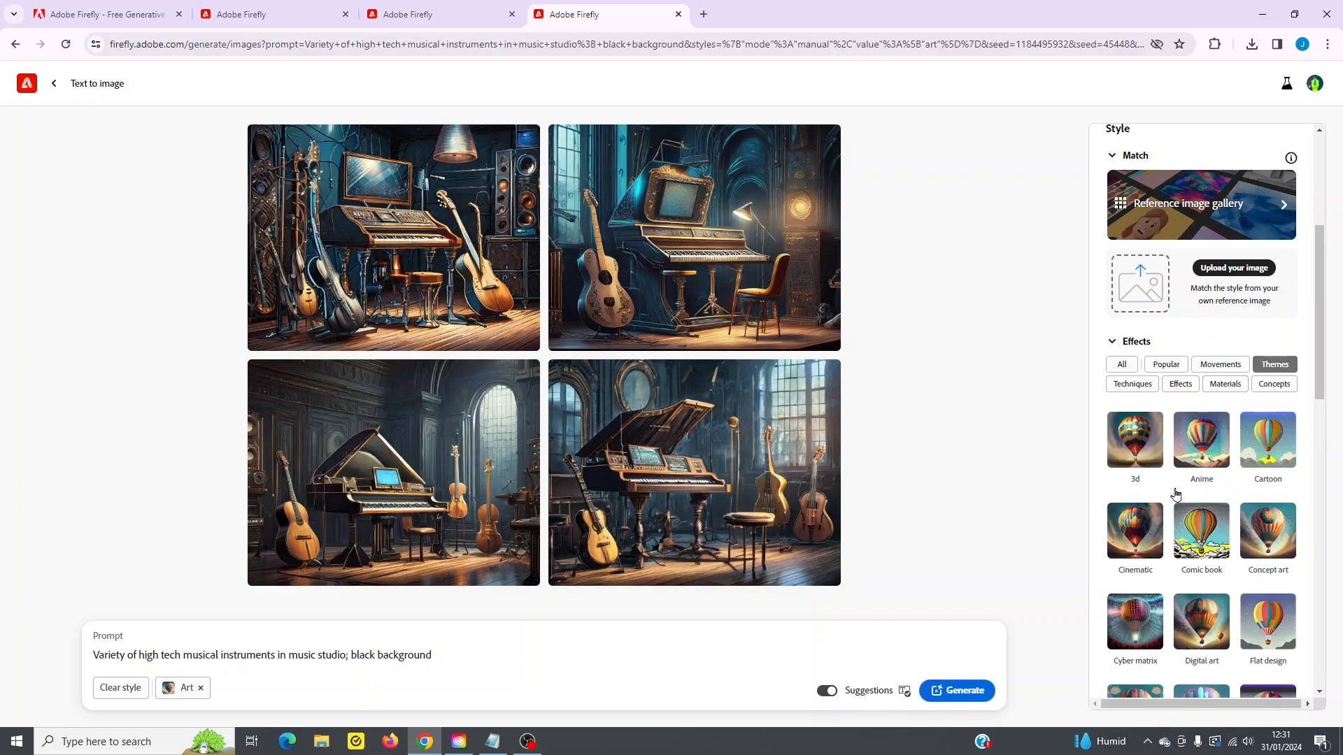
left_click(1181, 384)
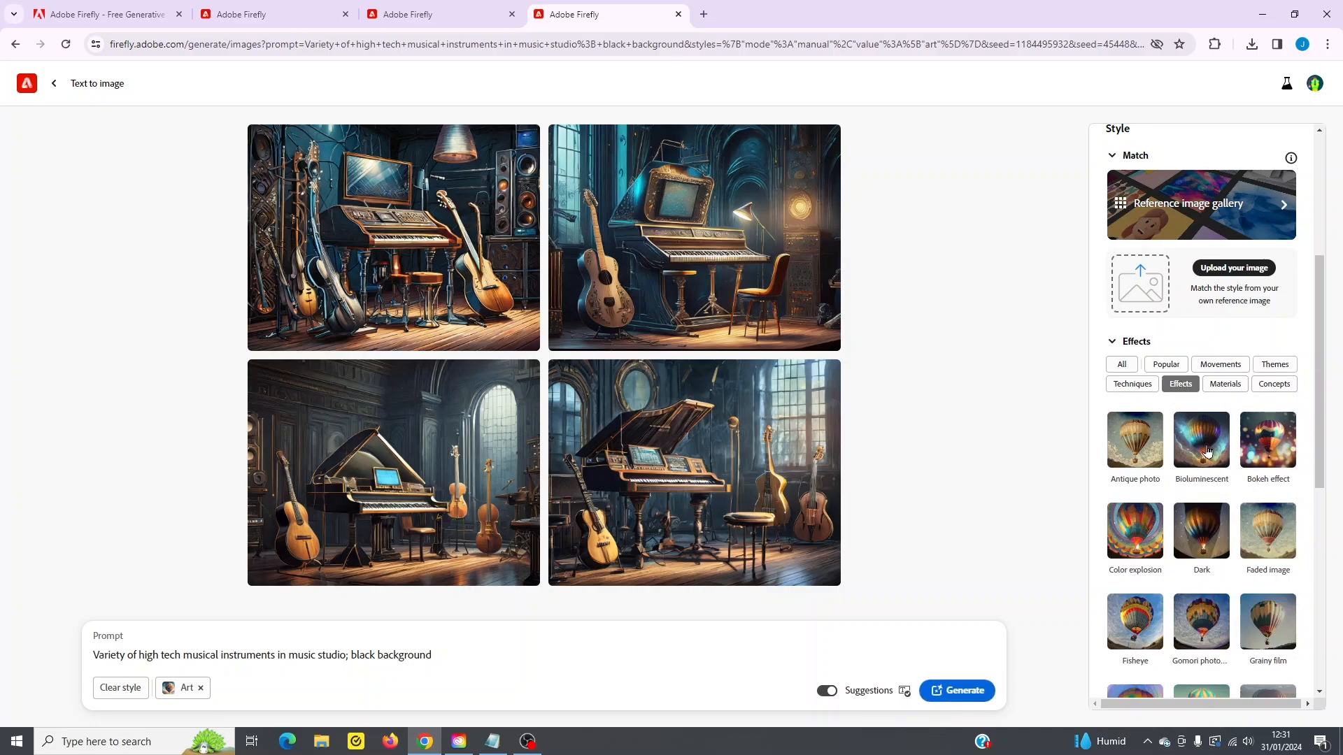
scroll(1203, 448, "down", 5)
scroll(1210, 463, "up", 6)
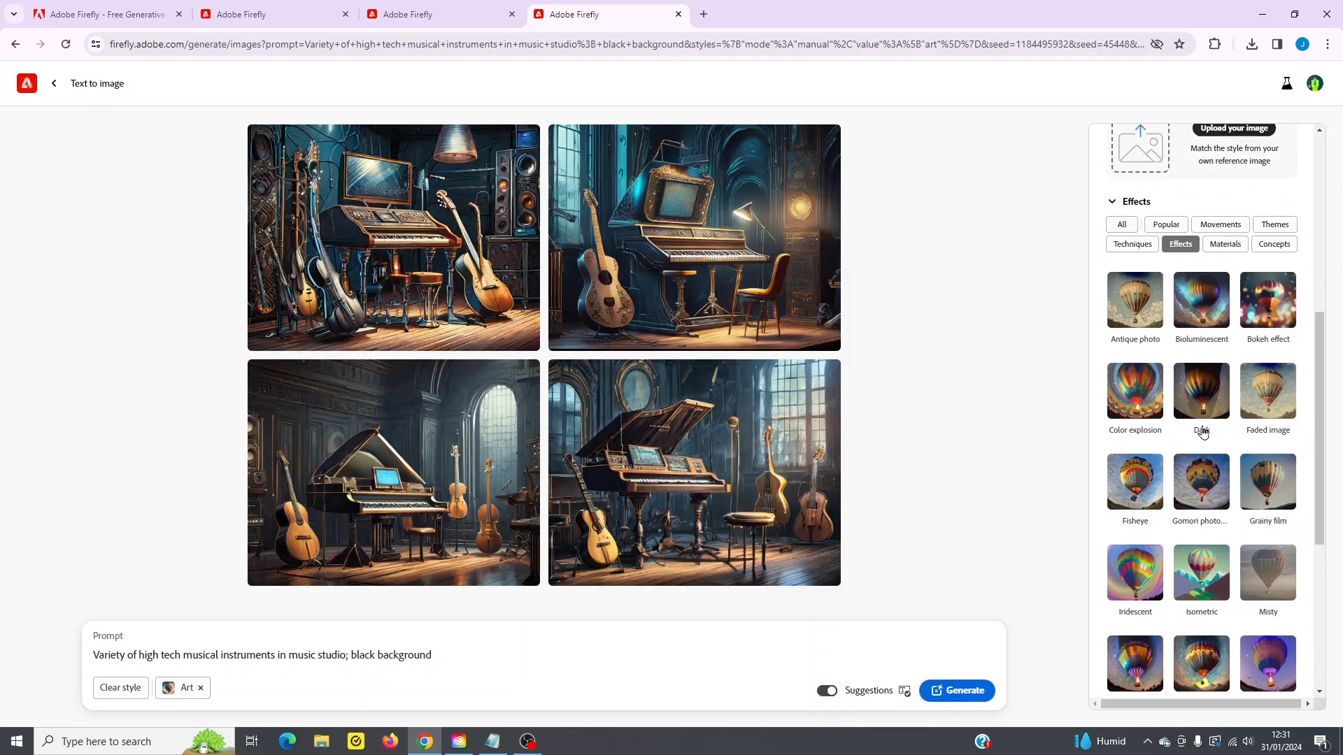
scroll(1222, 500, "down", 6)
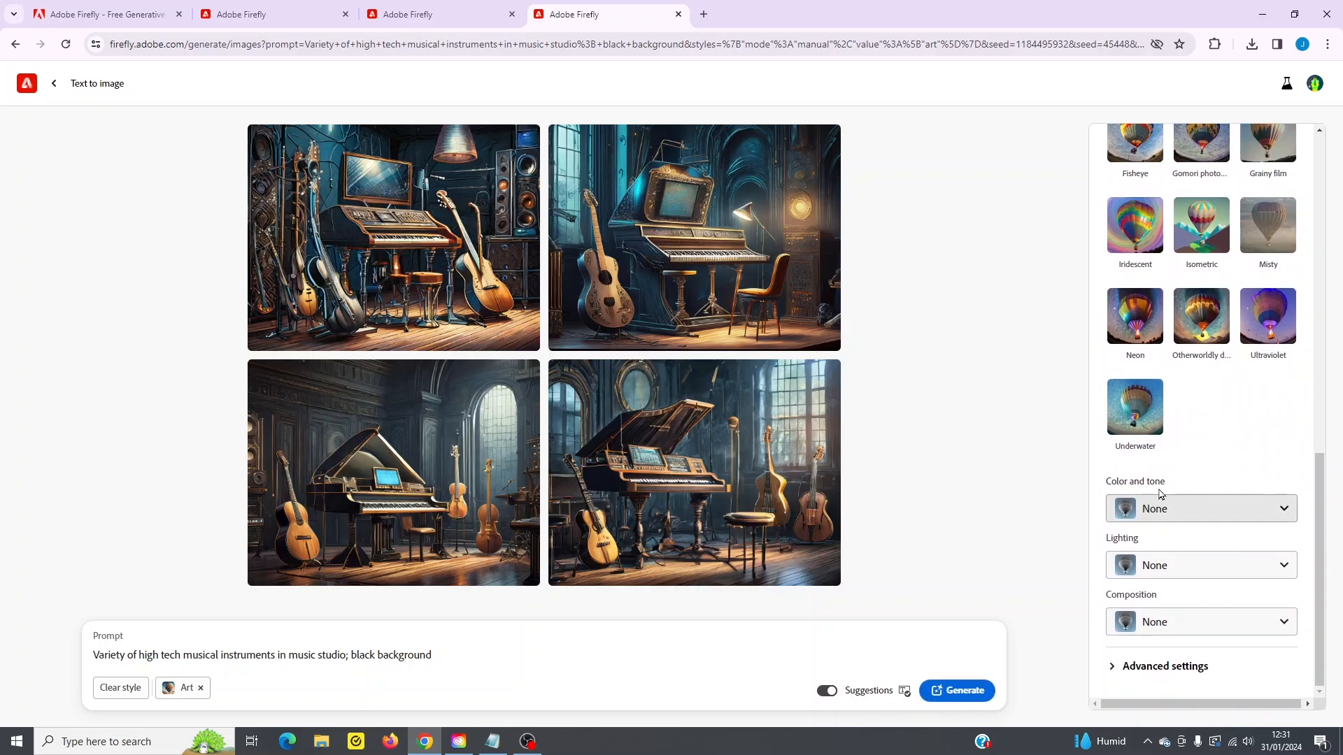
- View the available Lighting and Composition choices, leaving both without a selection
left_click(1168, 567)
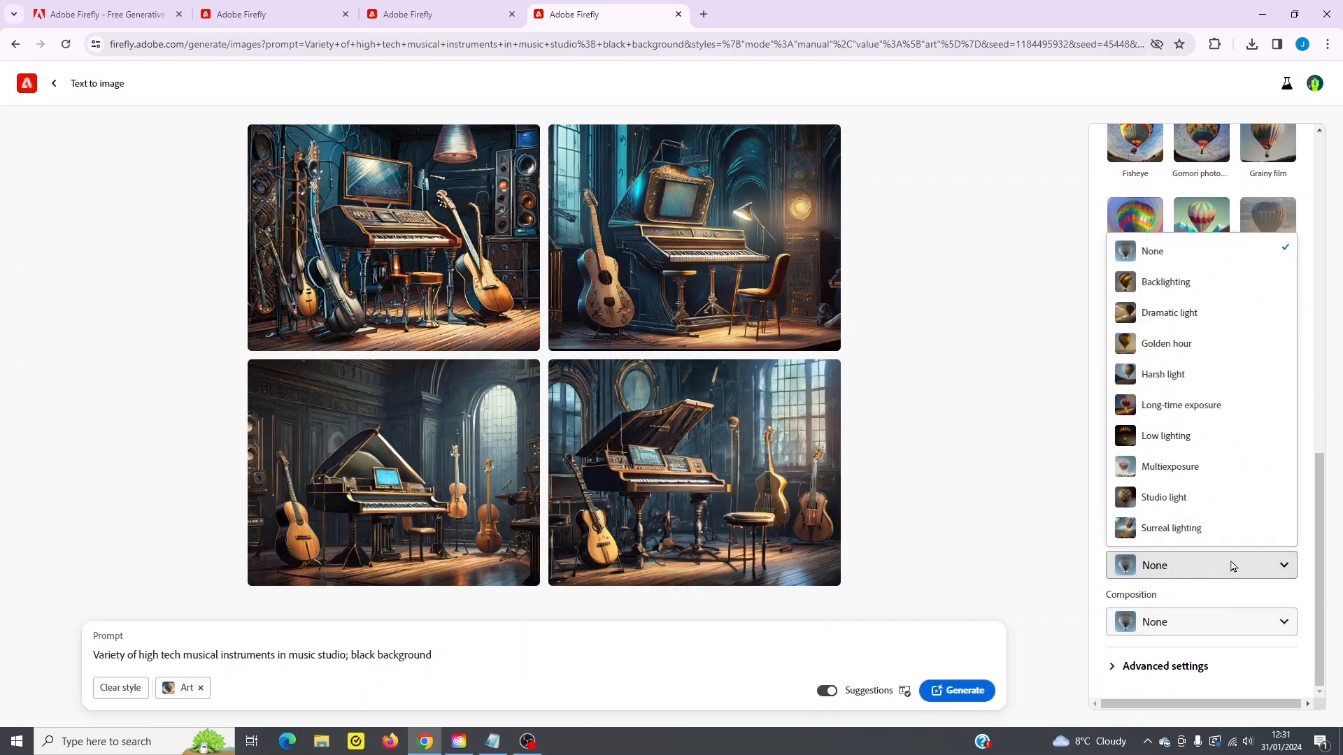
left_click(1008, 507)
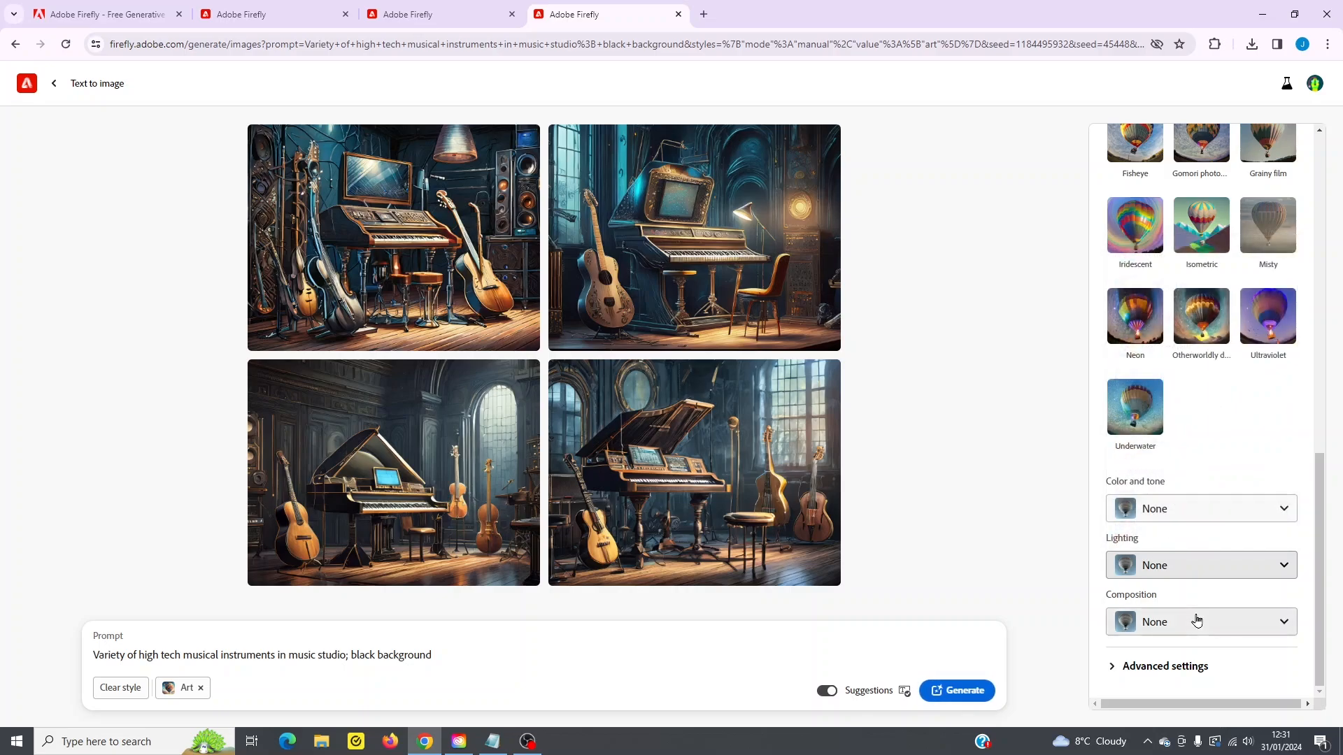
left_click(1192, 622)
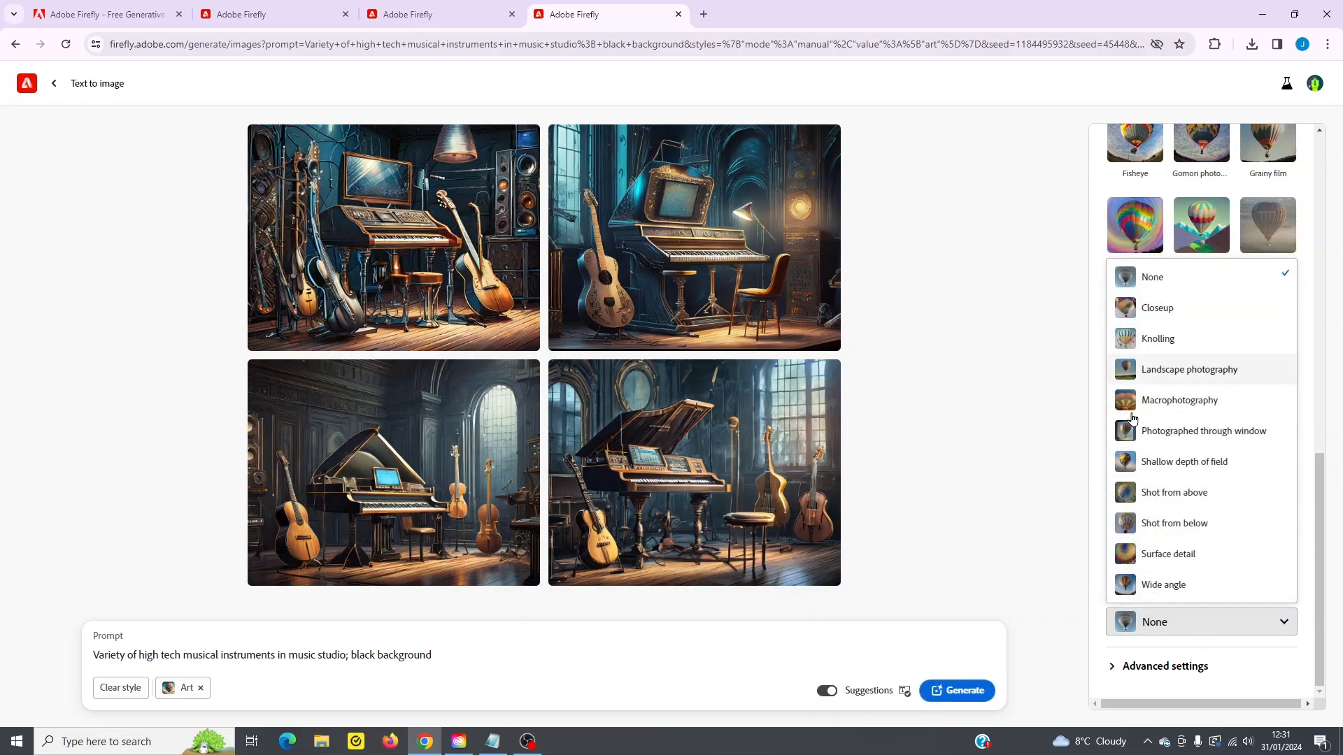
left_click(999, 511)
- Review the generation settings again, from the model version down to the effects, color, lighting and composition options
scroll(1245, 527, "up", 10)
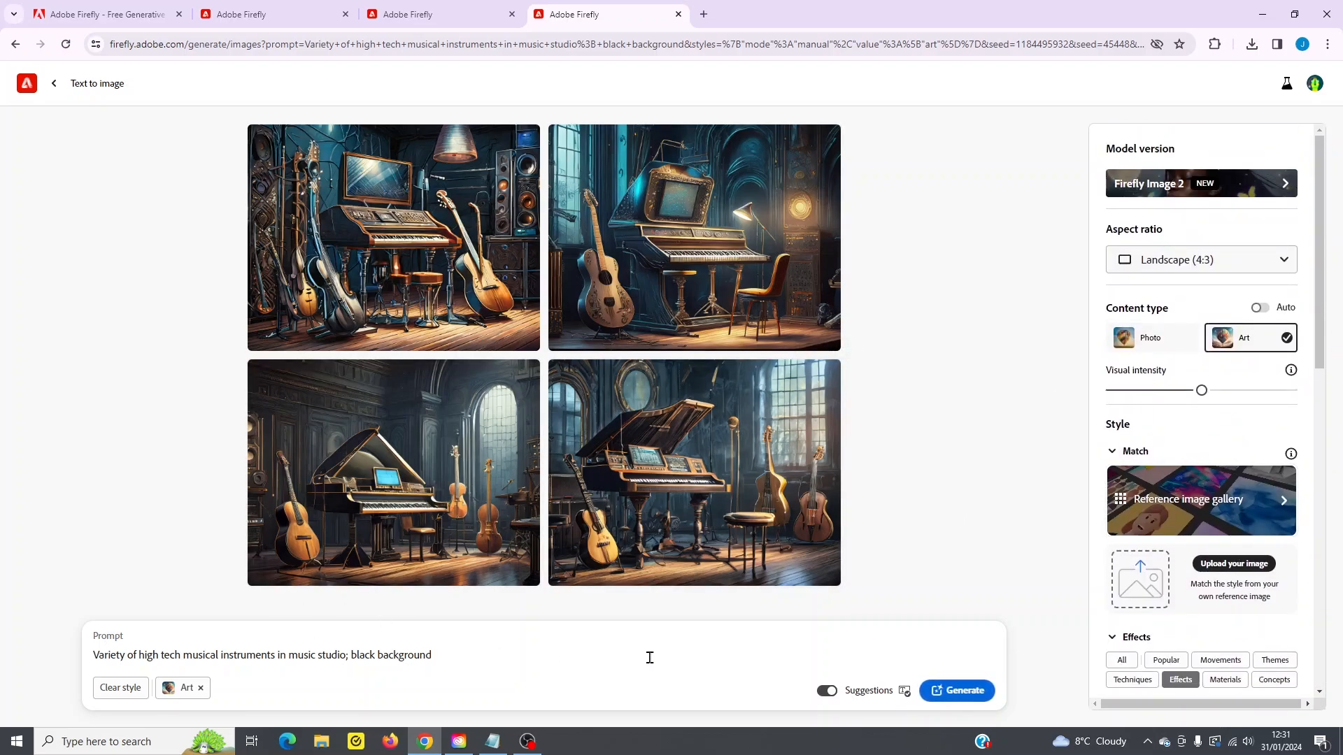
scroll(1275, 546, "down", 4)
scroll(1196, 600, "down", 3)
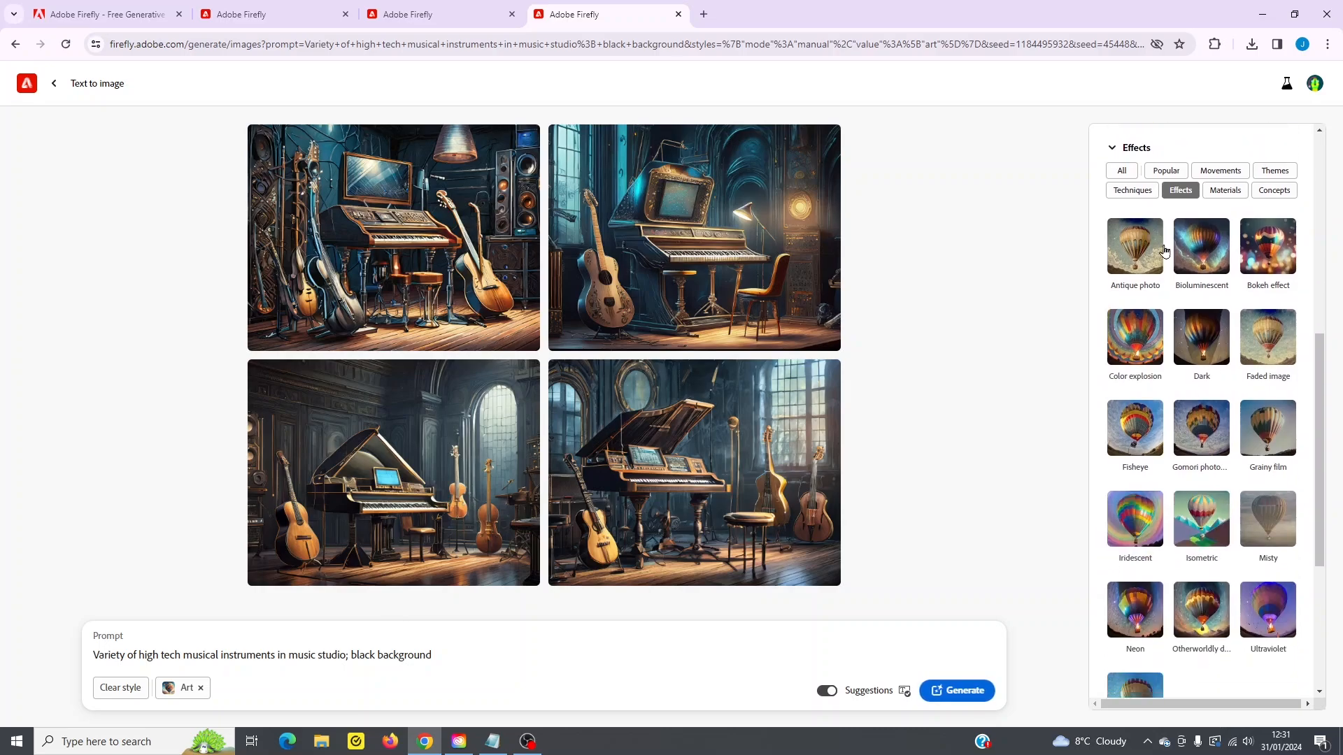
scroll(1186, 497, "down", 4)
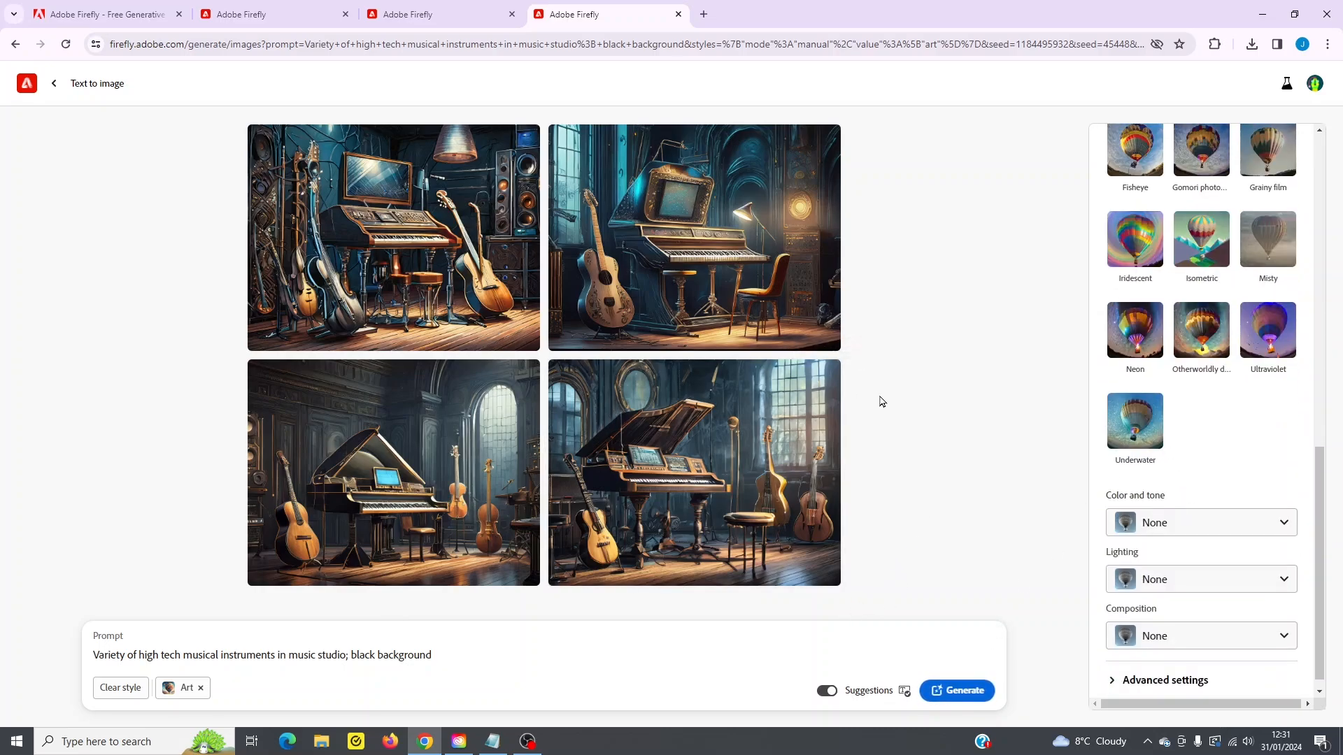
- Download the first generated music studio image and continue past the AI transparency notice
mouse_move(468, 203)
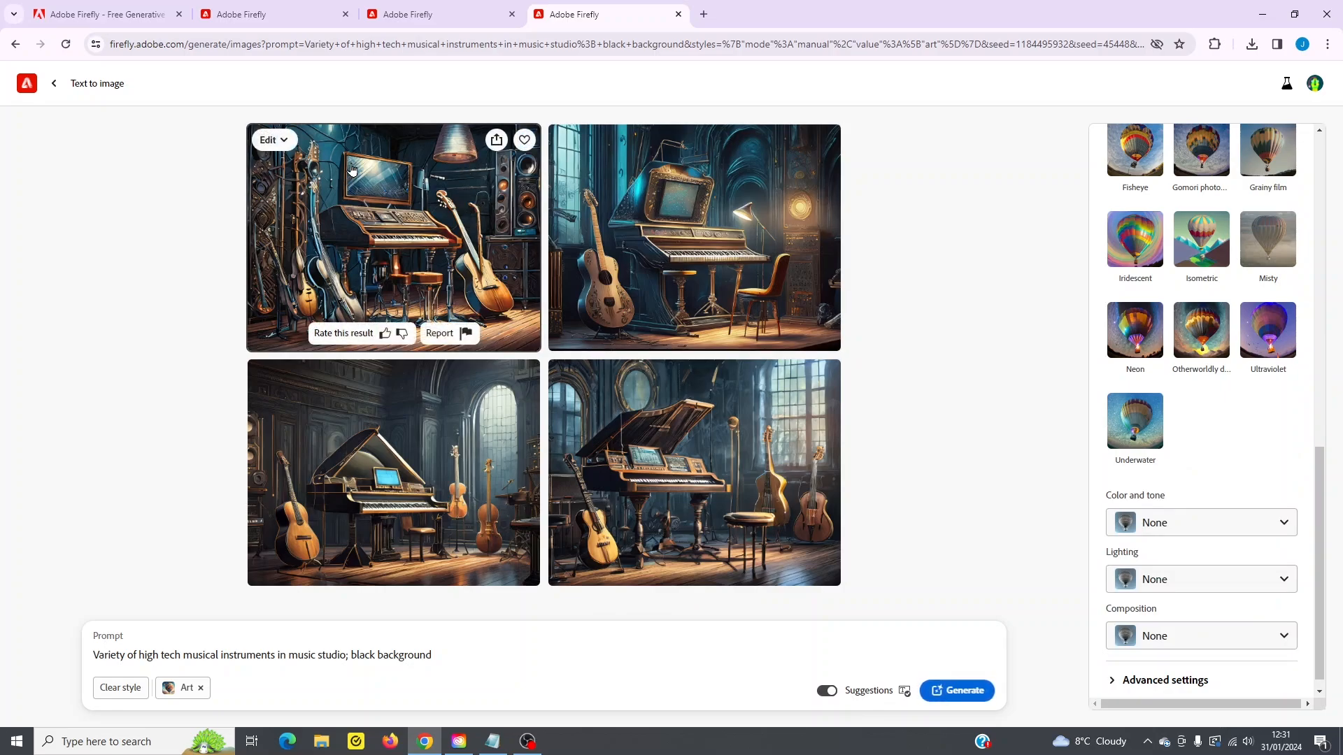
left_click(497, 140)
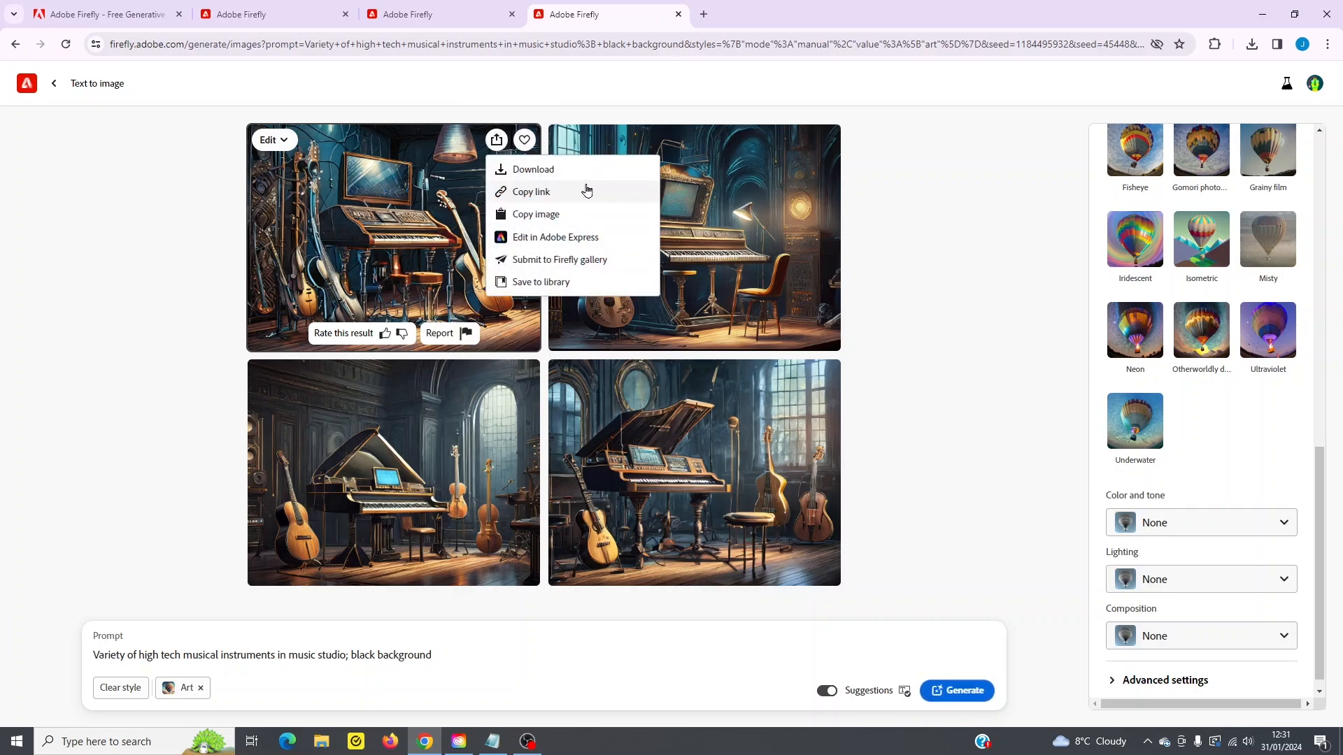
left_click(531, 171)
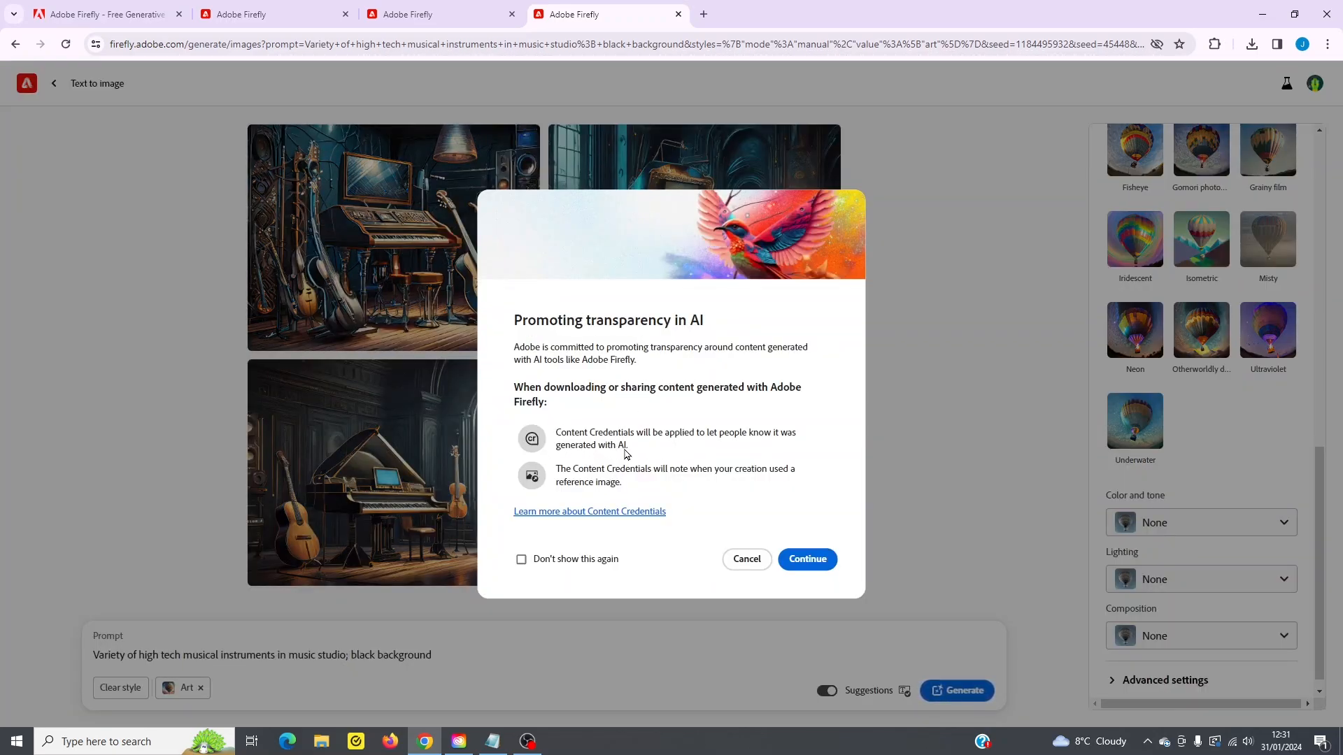
left_click(819, 565)
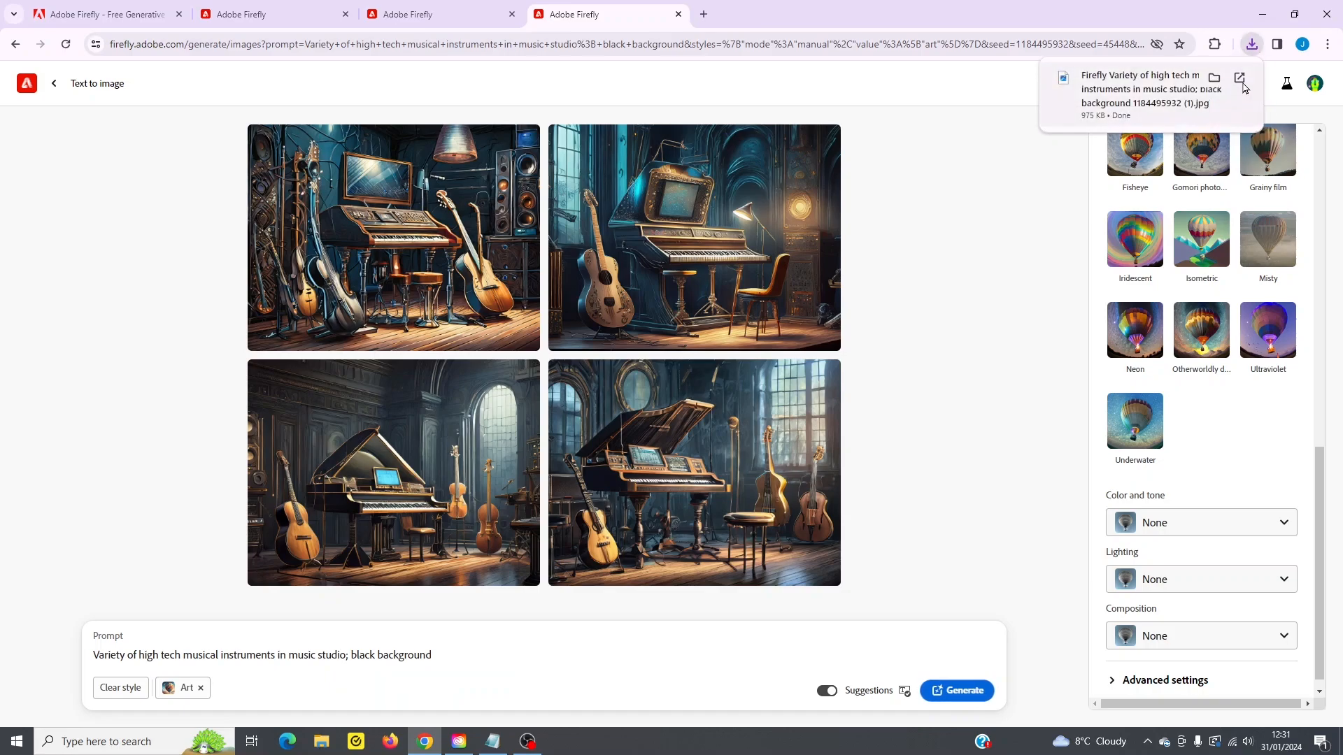
- Open the downloaded music studio image in the photo viewer to look at it, and close the viewer
left_click(1250, 48)
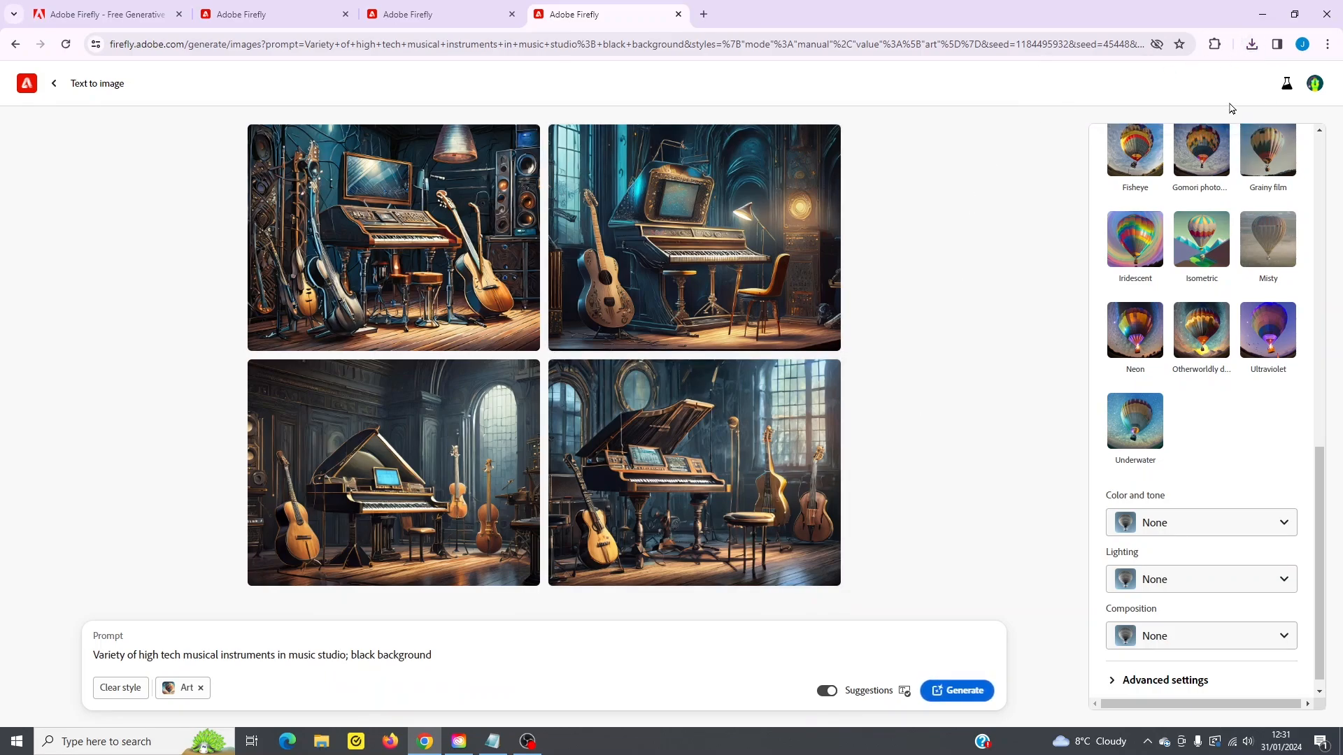
left_click(1253, 45)
left_click(1182, 106)
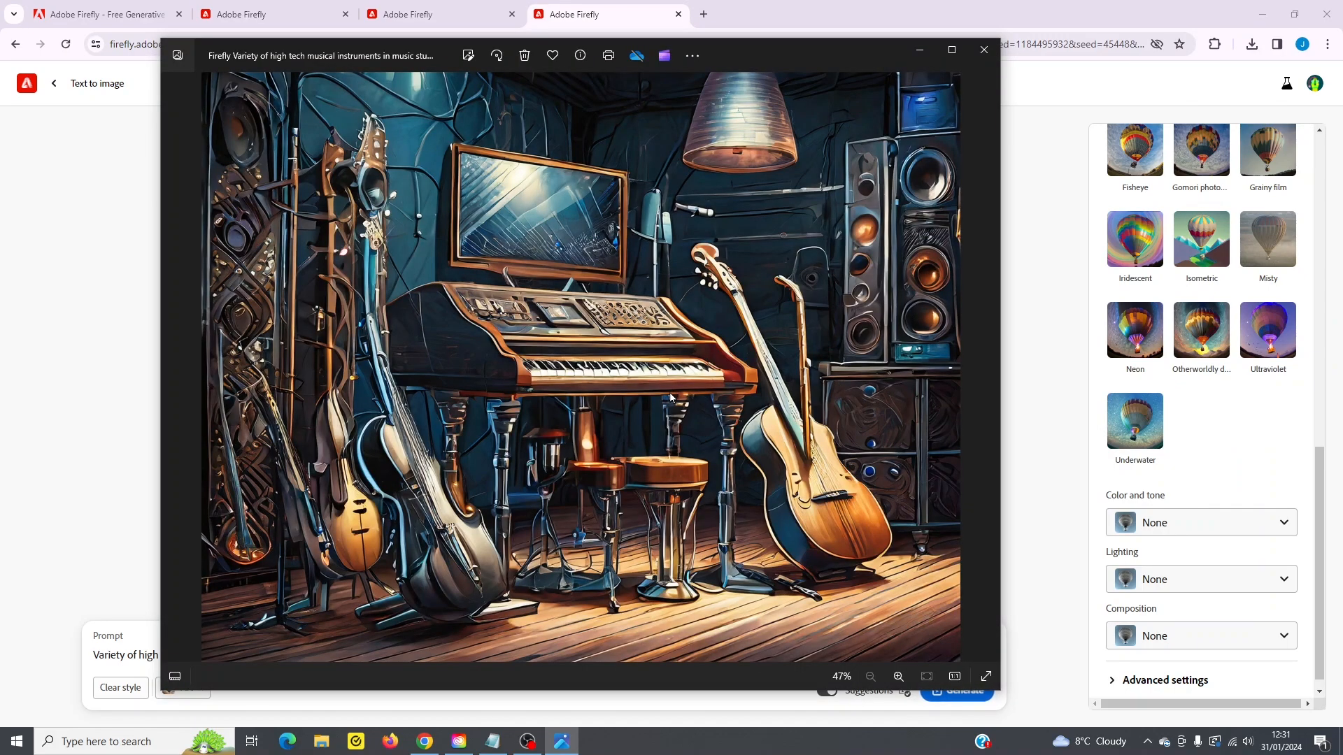
left_click(984, 50)
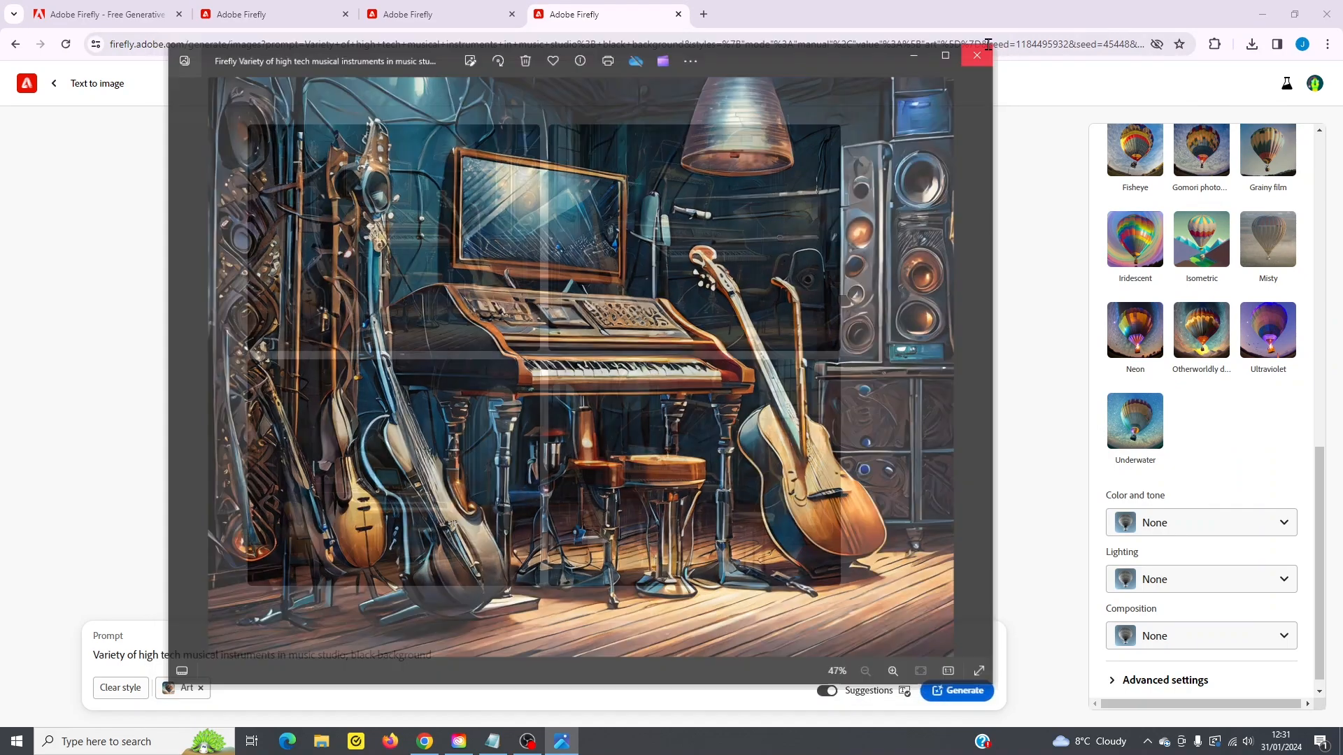
- Leave Text to image, open Generative fill and load the sample image of the orange fish on a coral reef
left_click(54, 85)
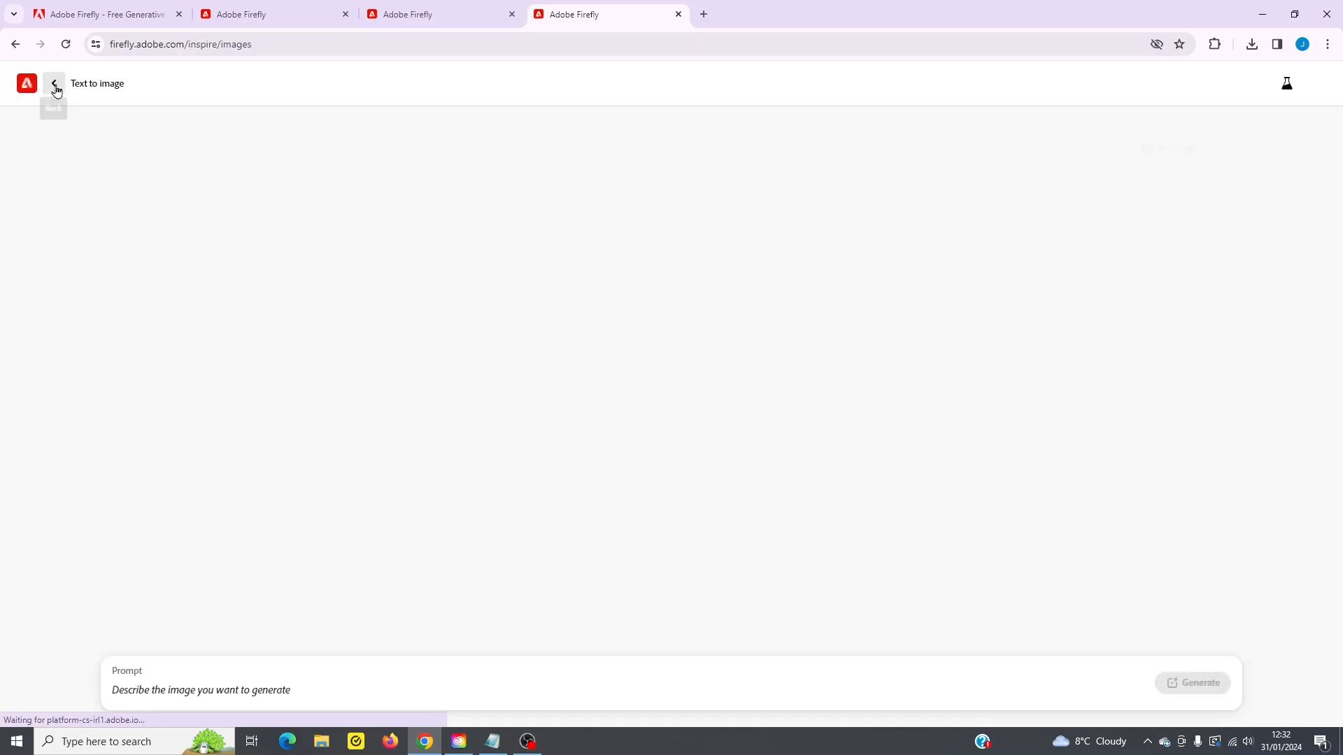
left_click(53, 84)
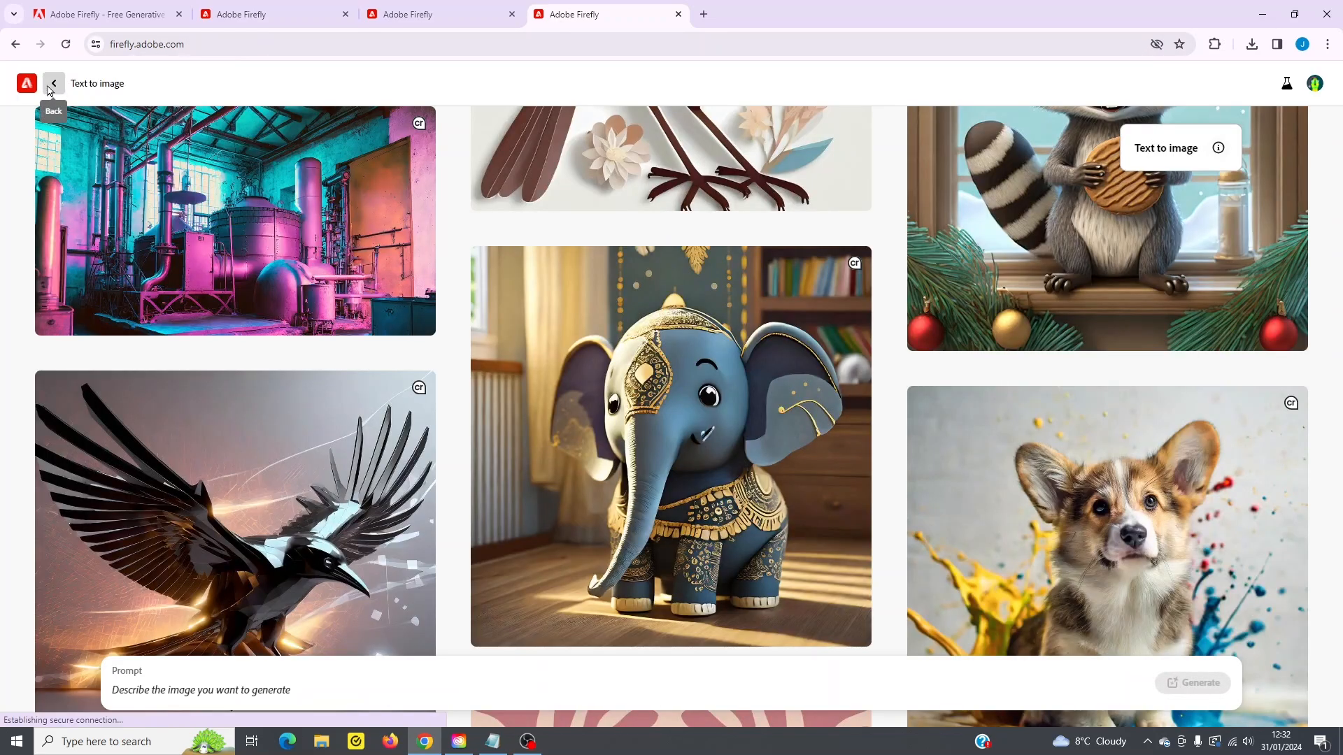
scroll(668, 359, "down", 2)
left_click(668, 359)
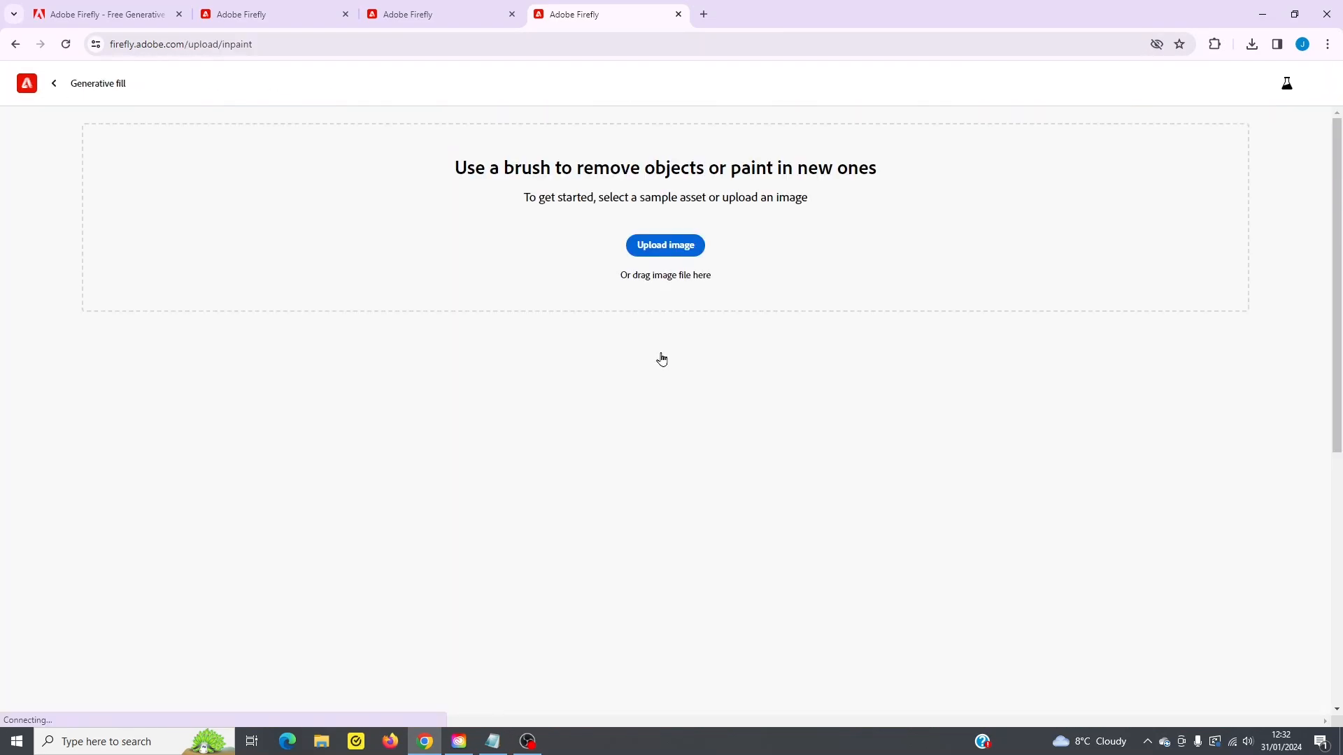
scroll(314, 359, "down", 2)
left_click(314, 358)
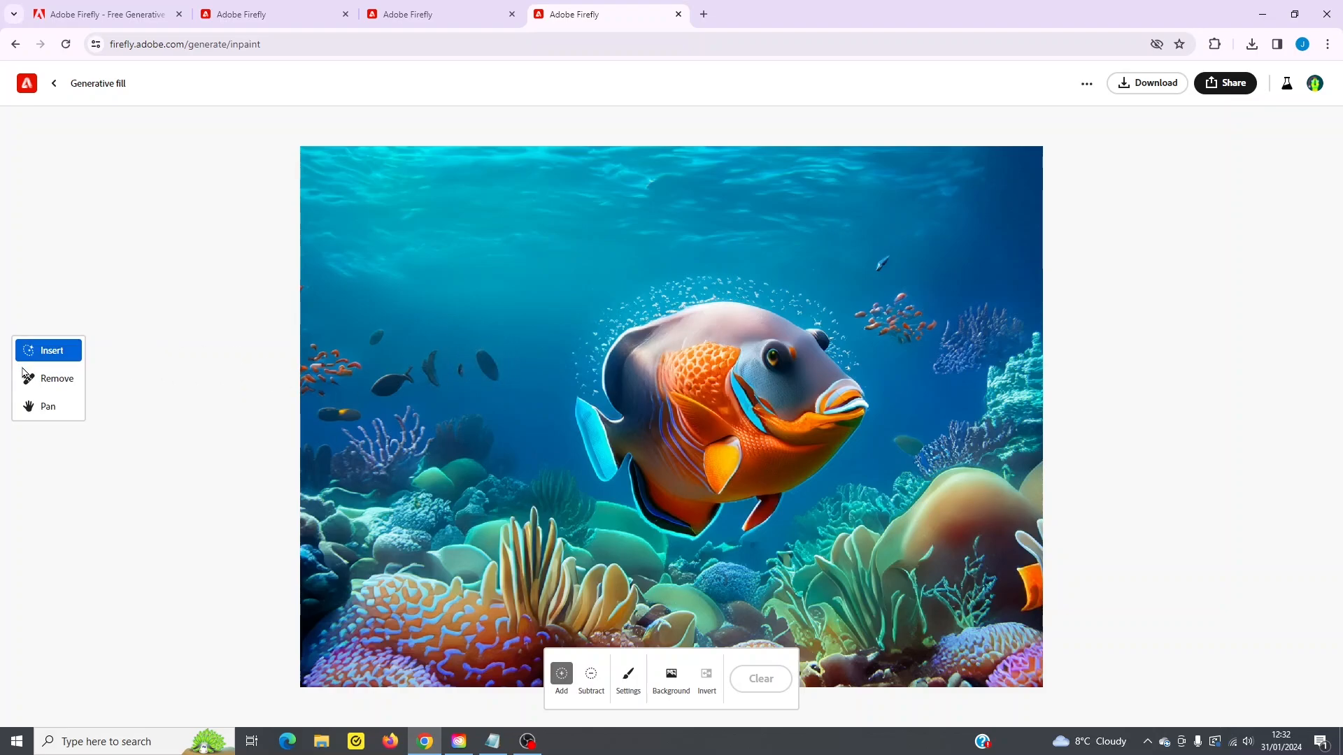
- Remove the small dark fish behind the large orange fish's tail and save the edit when switching to Insert
left_click(28, 378)
mouse_move(482, 360)
left_mouse_down()
mouse_move(490, 392)
mouse_move(483, 353)
mouse_move(504, 392)
left_mouse_up()
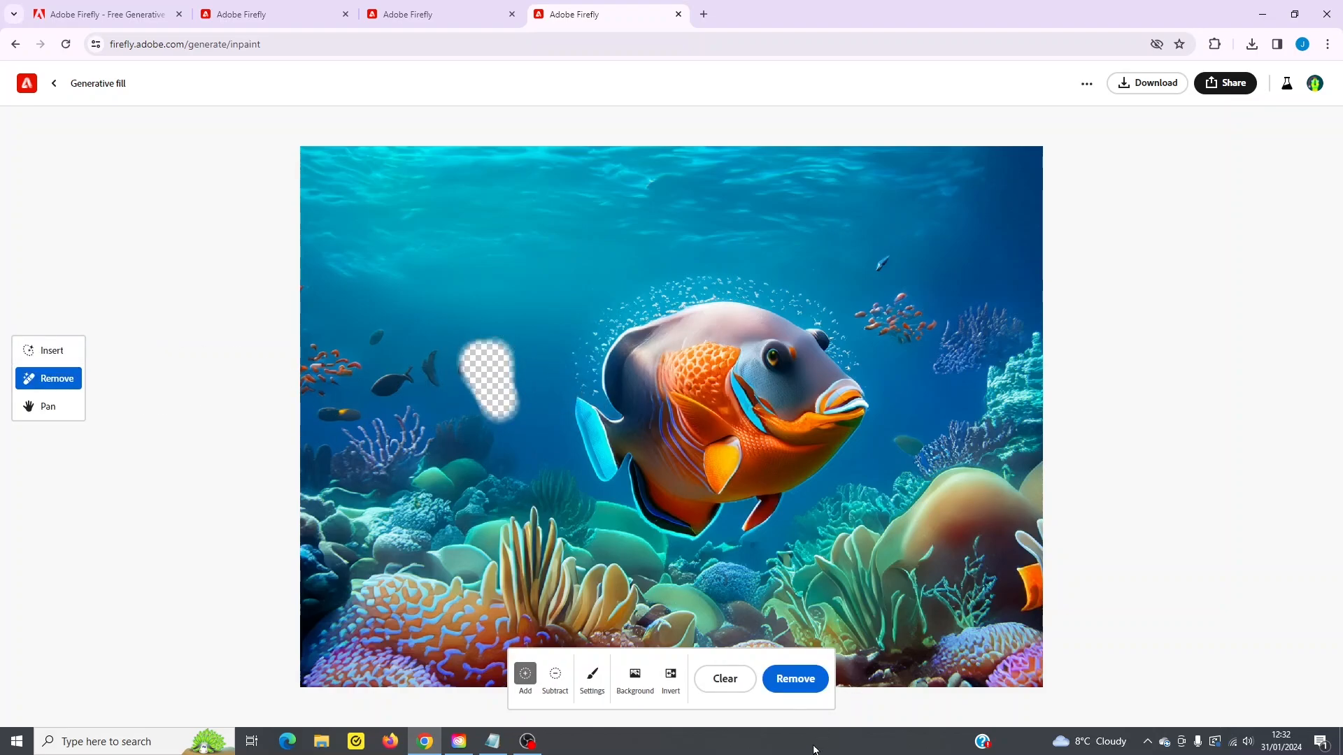
left_click(795, 678)
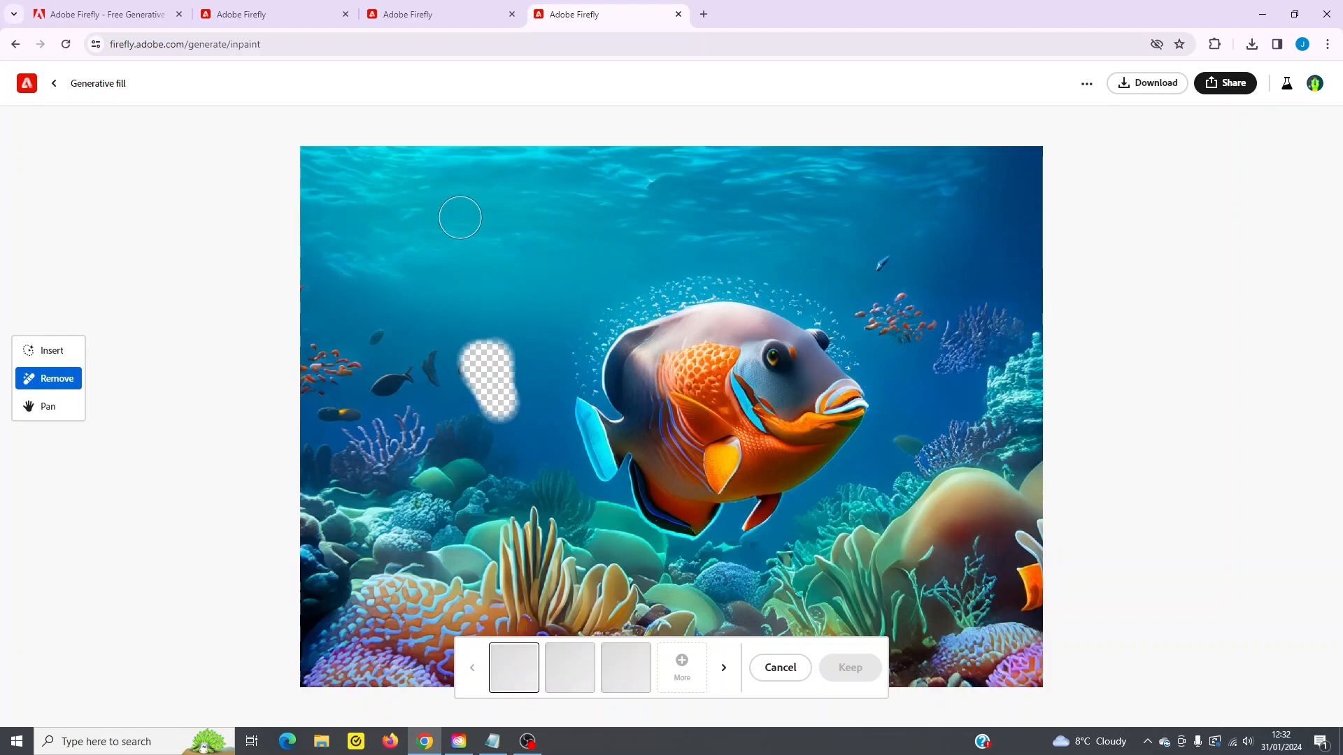
left_click(56, 356)
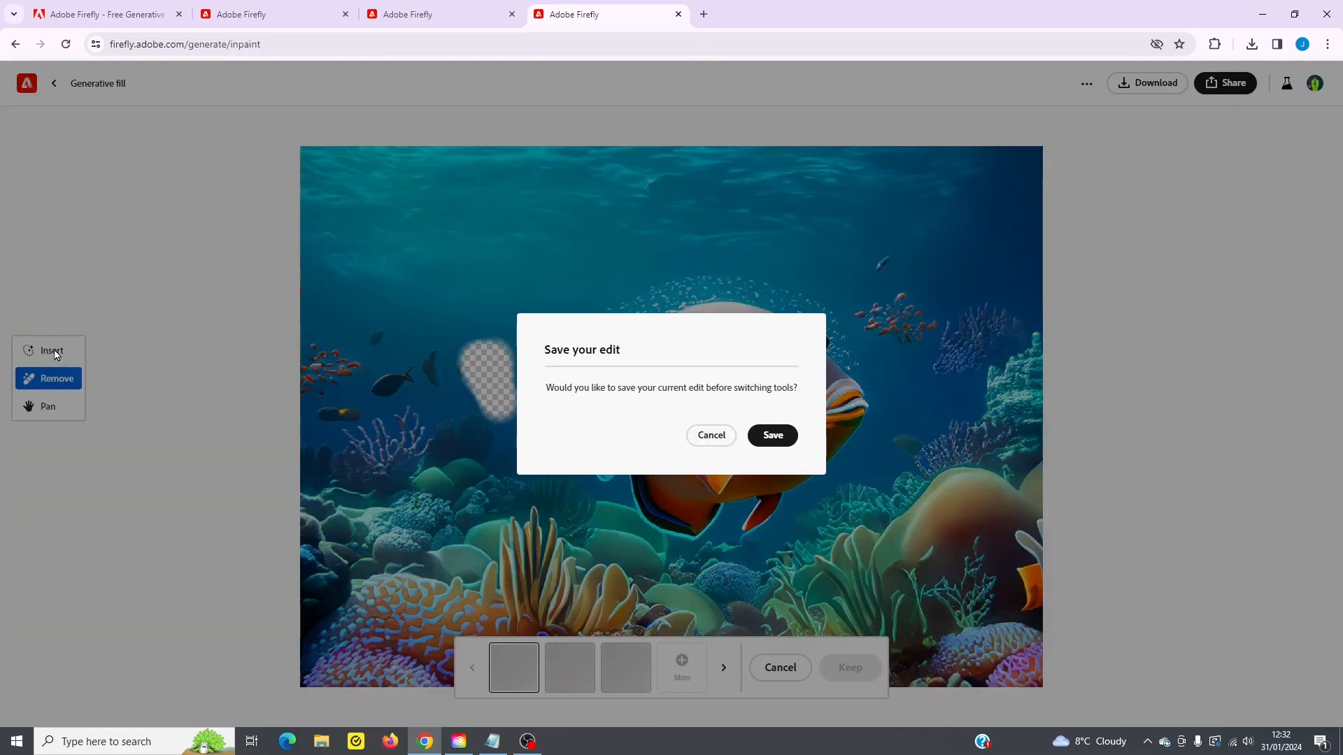
left_click(774, 437)
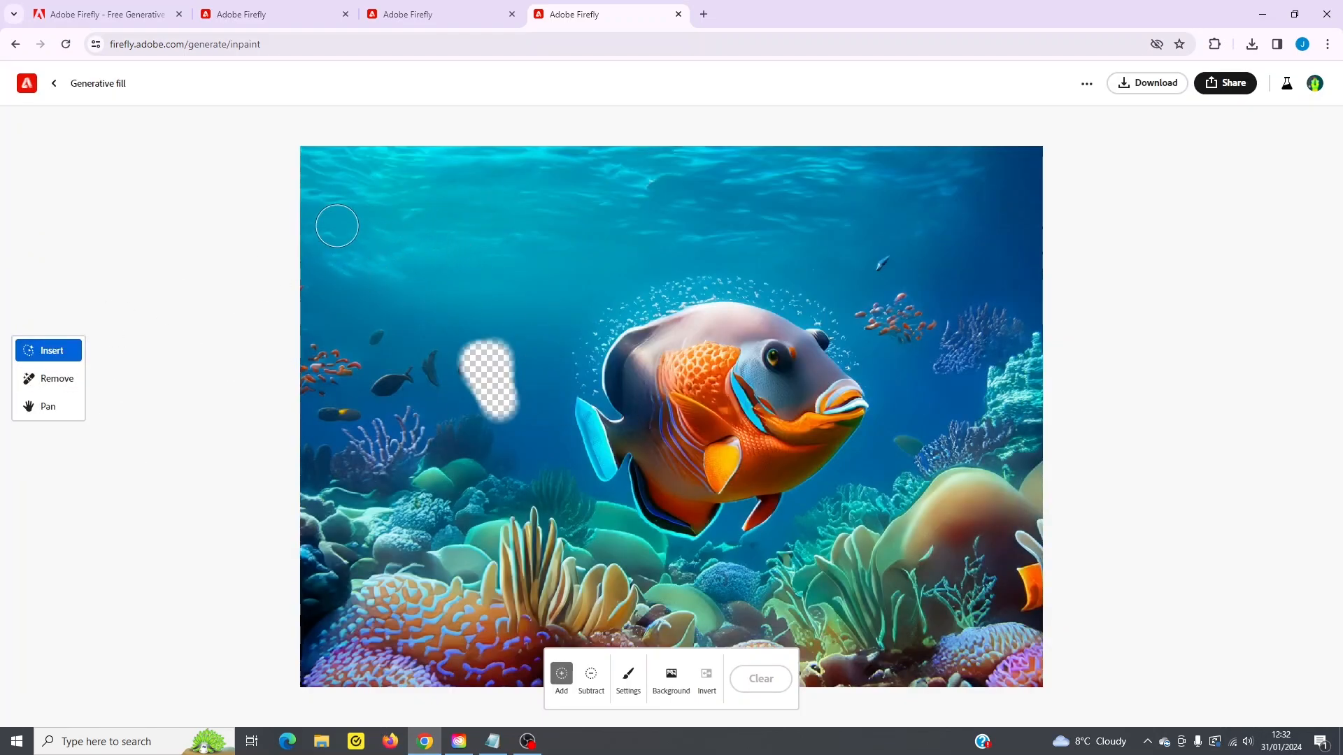
- Brush a wide area in the open water at the image's upper left and generate a Shark there
mouse_move(338, 225)
left_mouse_down()
mouse_move(556, 217)
mouse_move(407, 218)
left_mouse_up()
mouse_move(369, 242)
left_mouse_down()
mouse_move(438, 253)
mouse_move(587, 237)
left_mouse_up()
left_click_drag(418, 211, 344, 221)
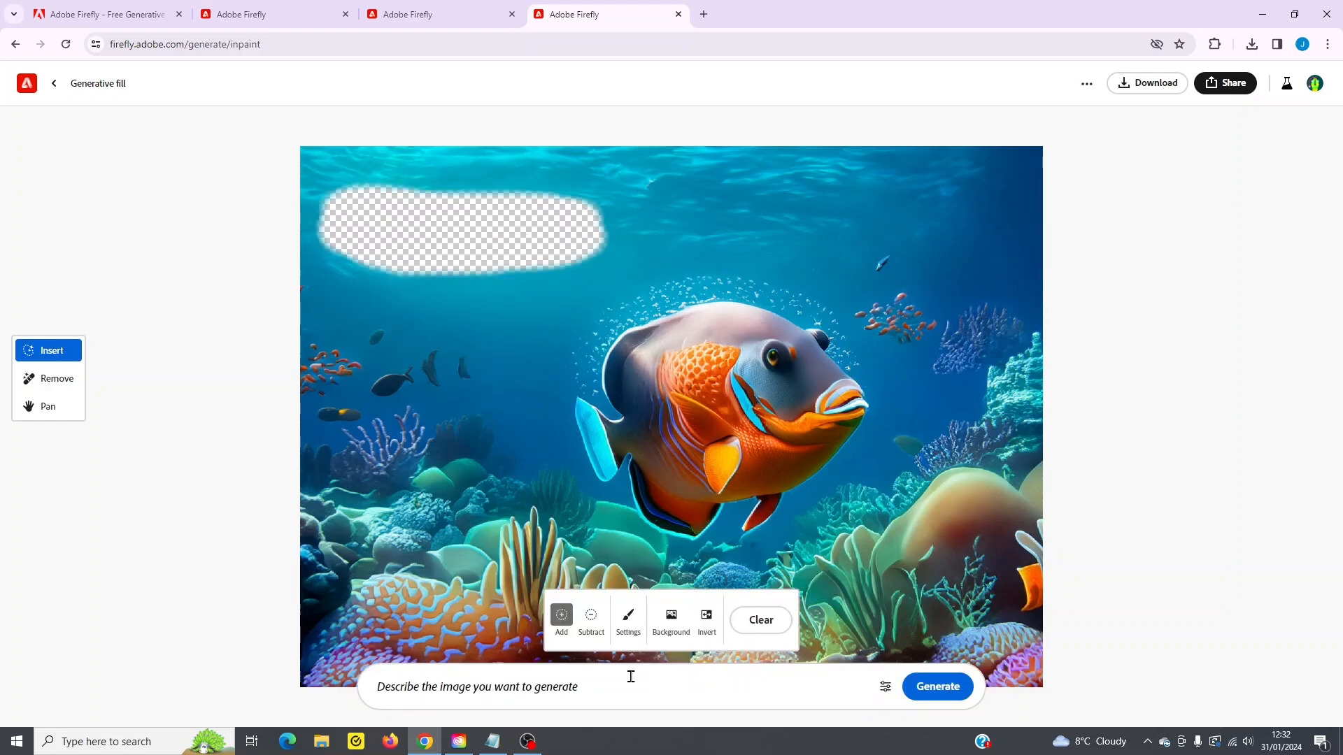
left_click(551, 701)
type("Shark")
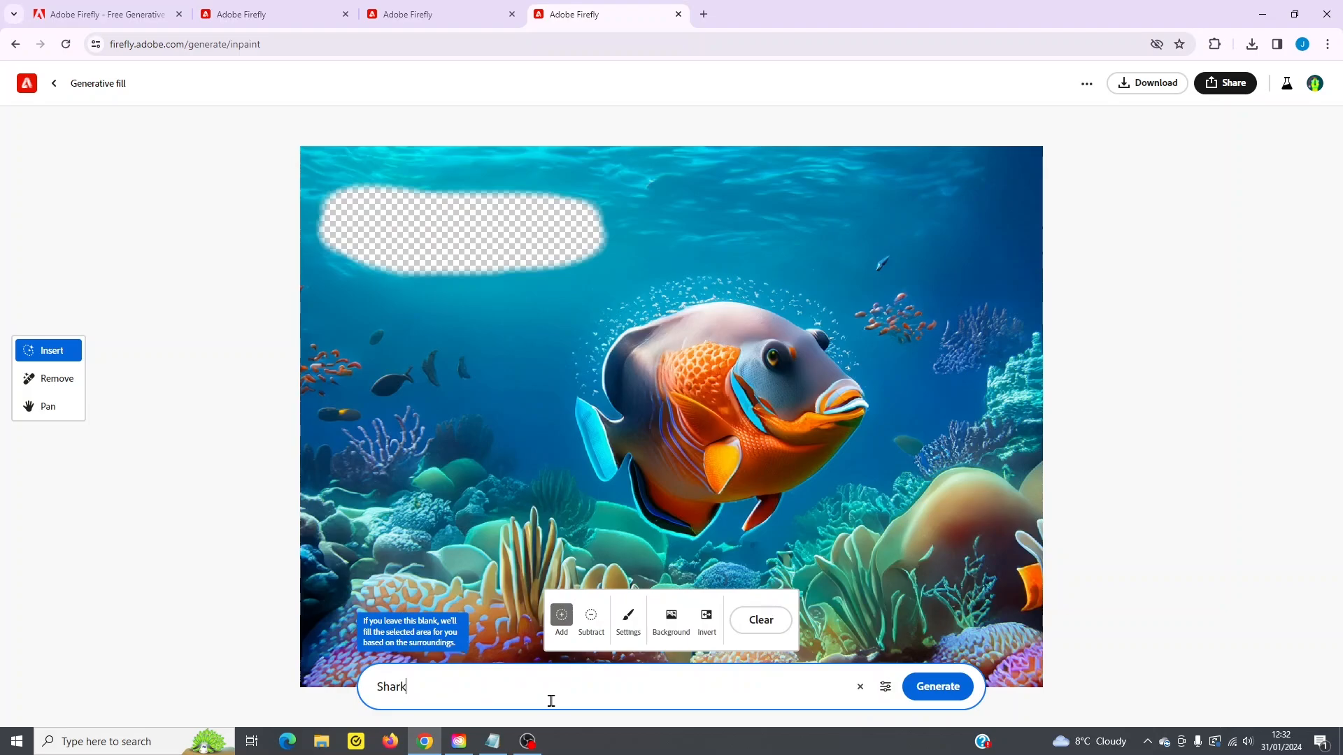
left_click(938, 686)
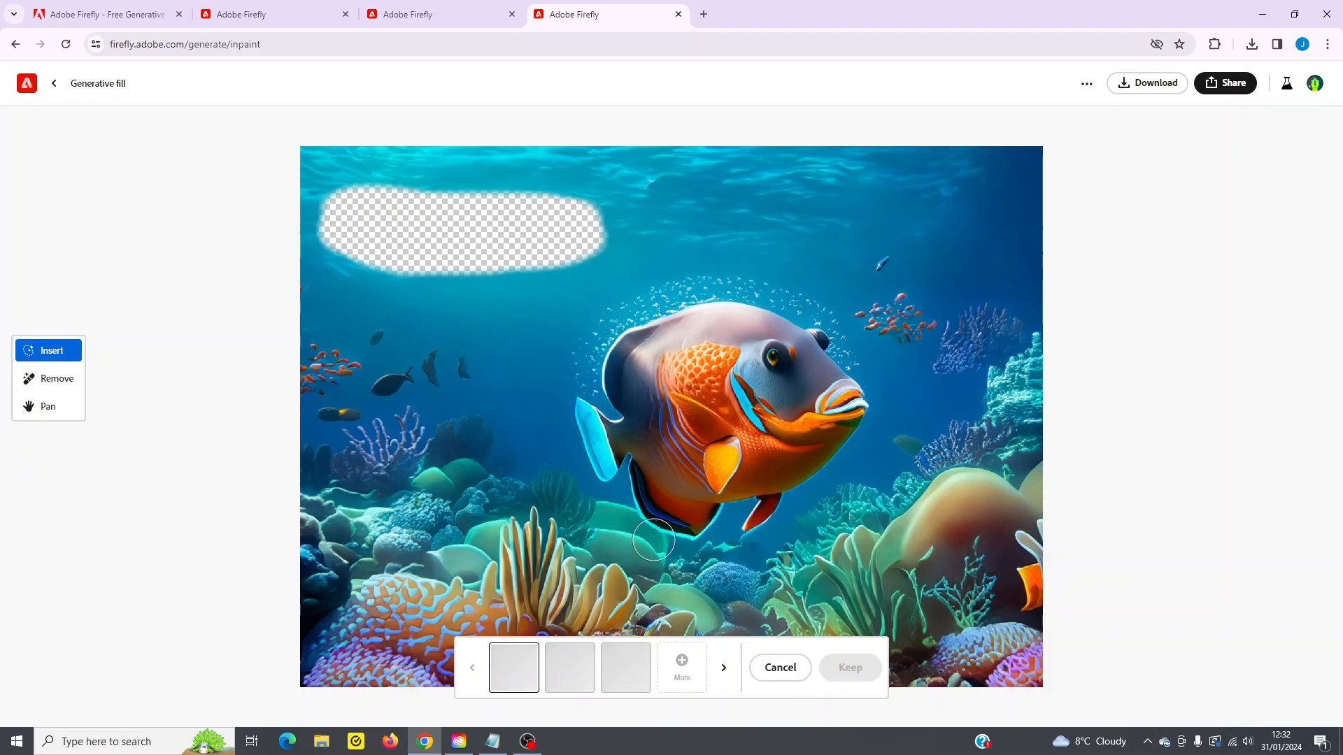
left_click(38, 416)
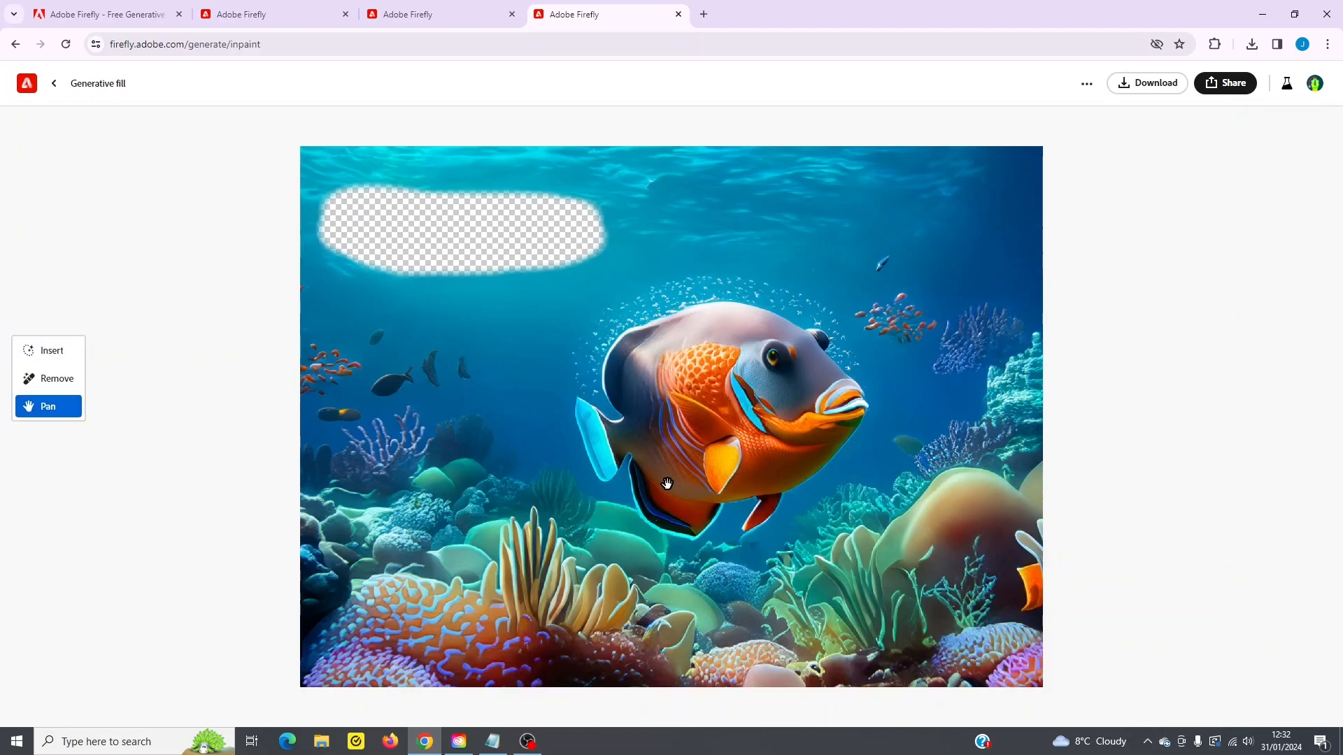
mouse_move(705, 476)
left_mouse_down()
mouse_move(660, 435)
mouse_move(726, 483)
left_mouse_up()
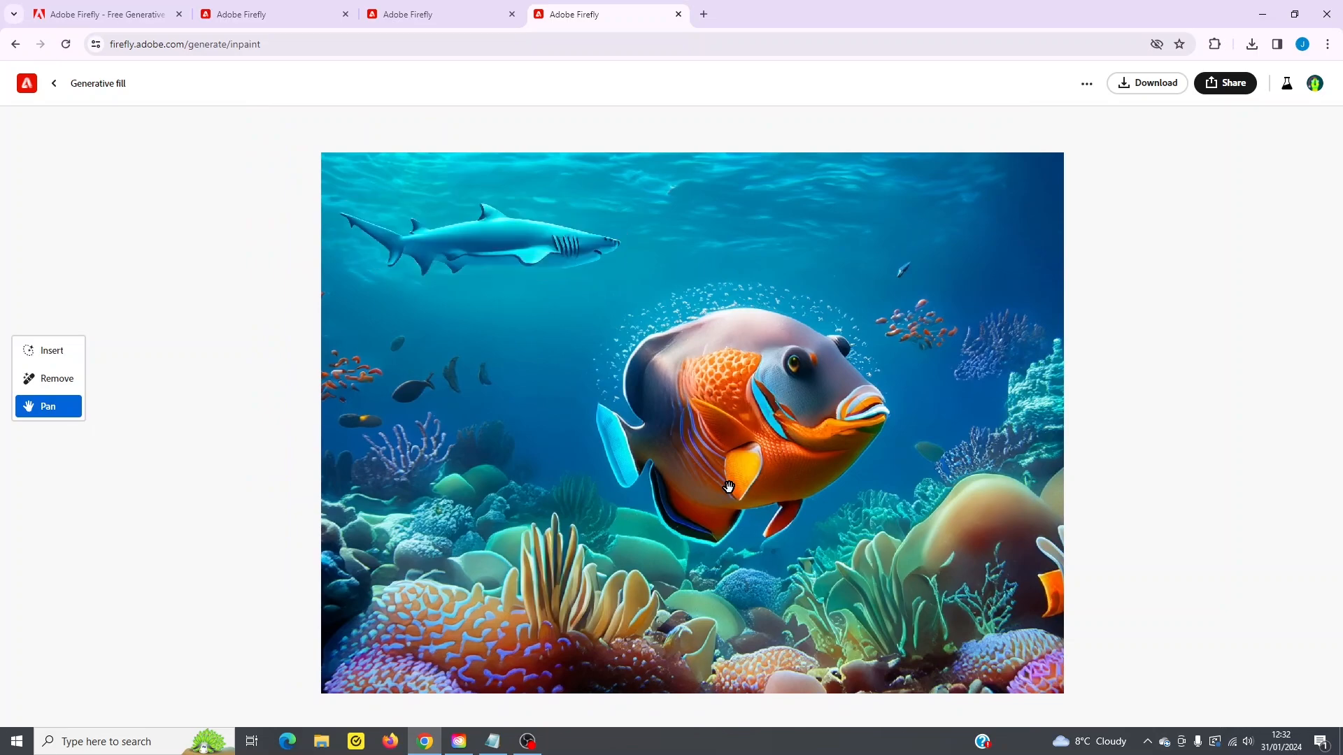
- Leave Generative fill and open the Text effects feature from the Firefly home page
left_click(54, 83)
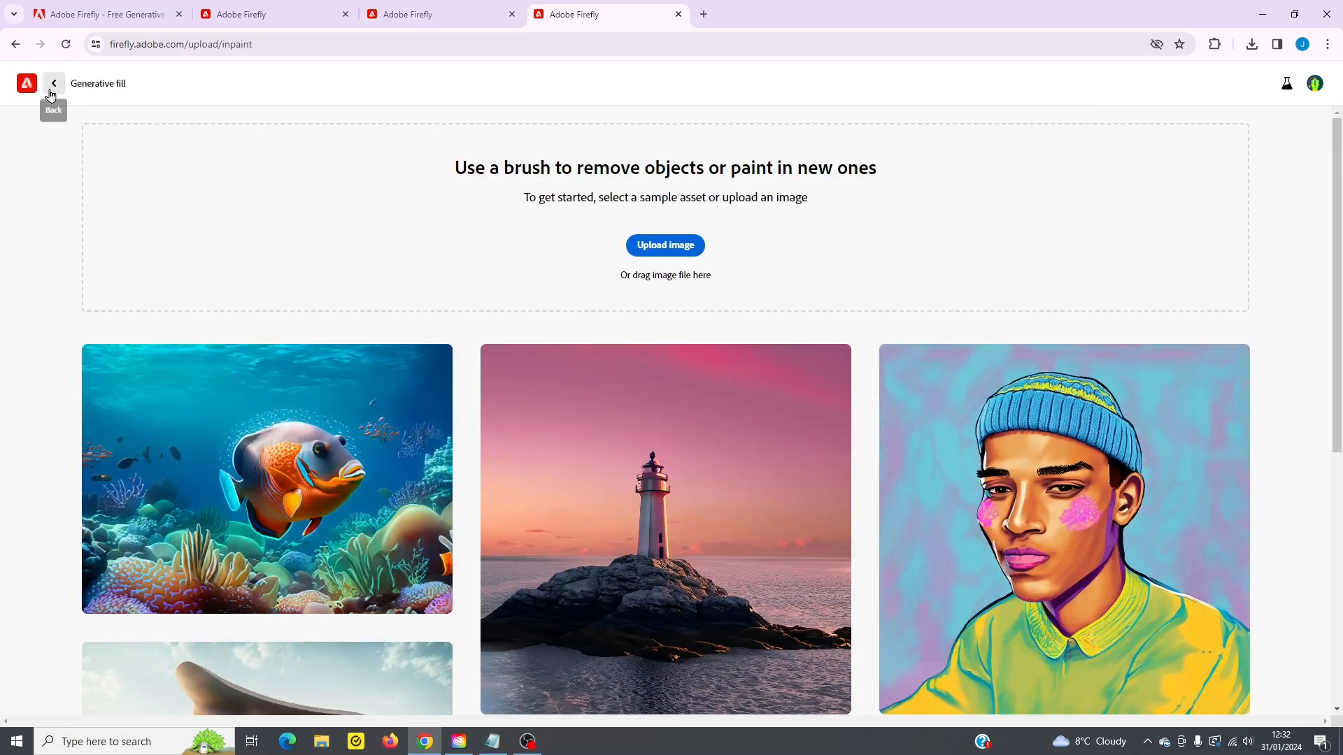
left_click(55, 83)
scroll(1023, 444, "down", 3)
left_click(1024, 445)
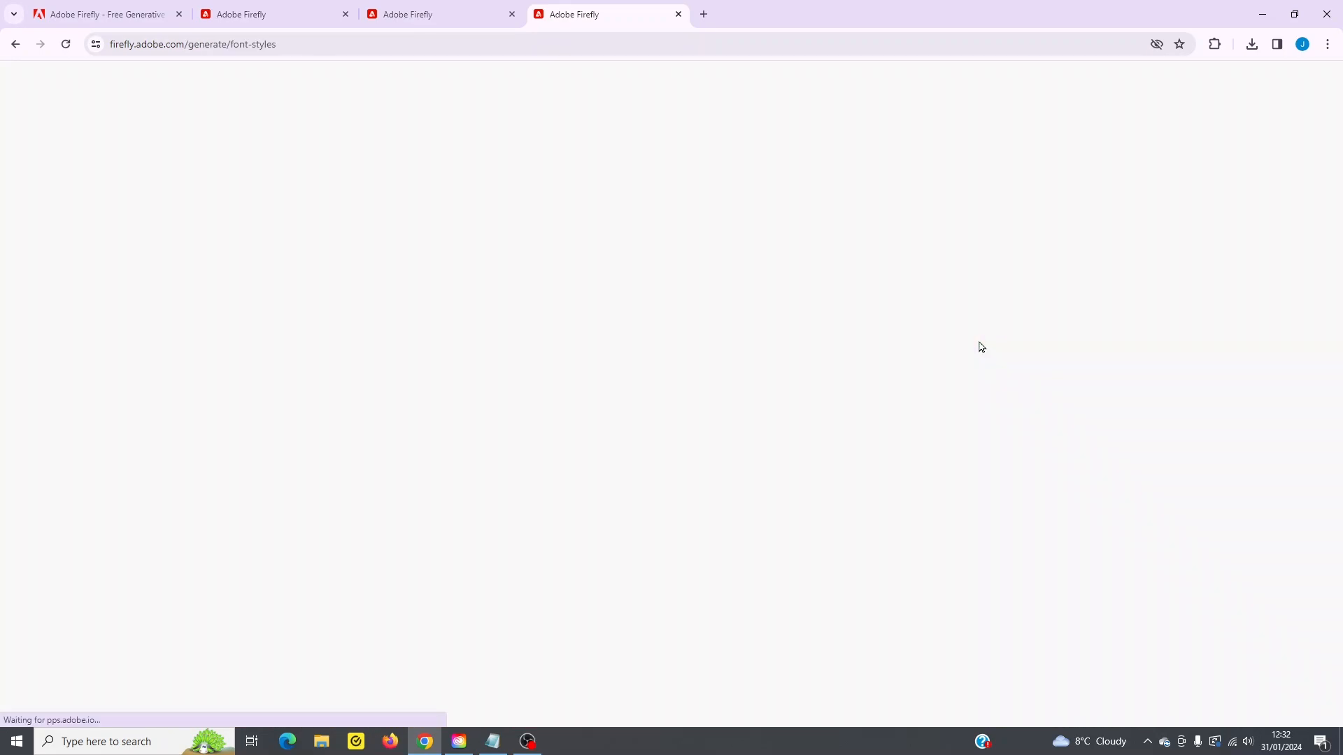
- Browse the sample text effects and open the bright woven fabric sample
scroll(703, 497, "down", 20)
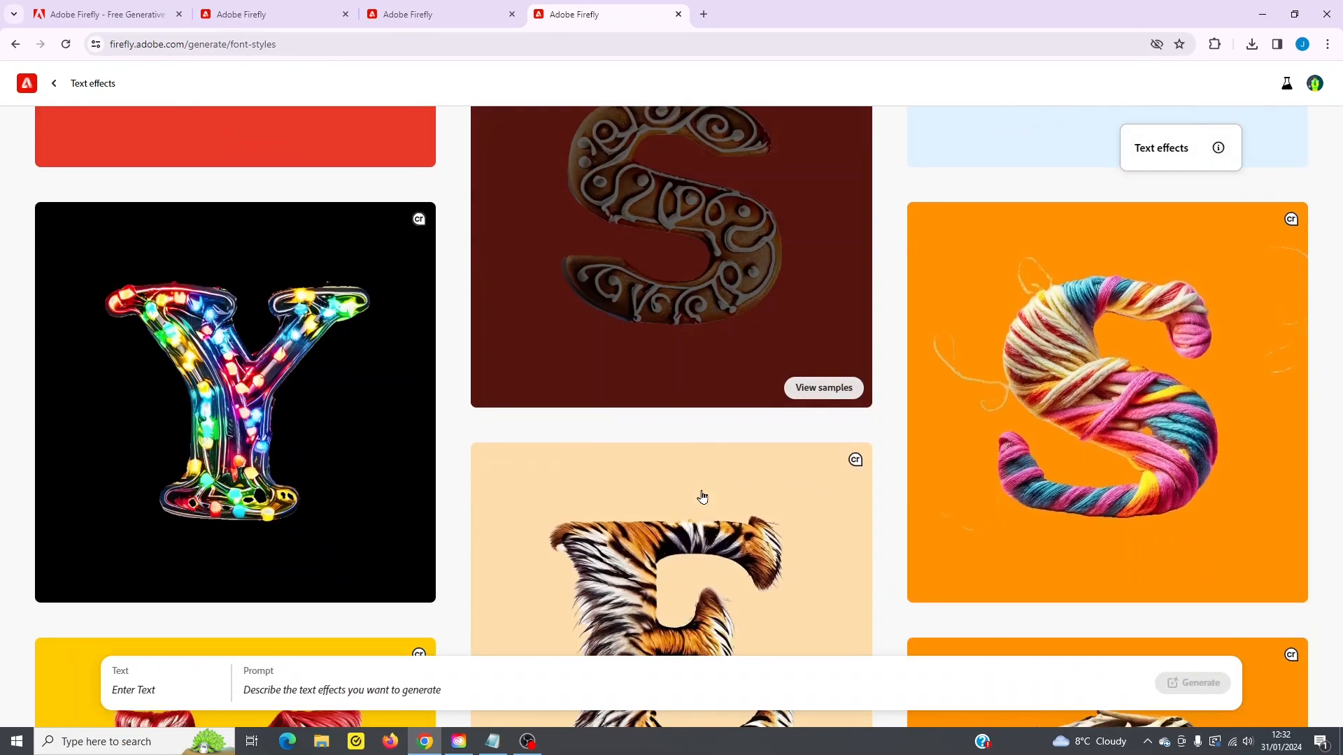
scroll(701, 506, "down", 10)
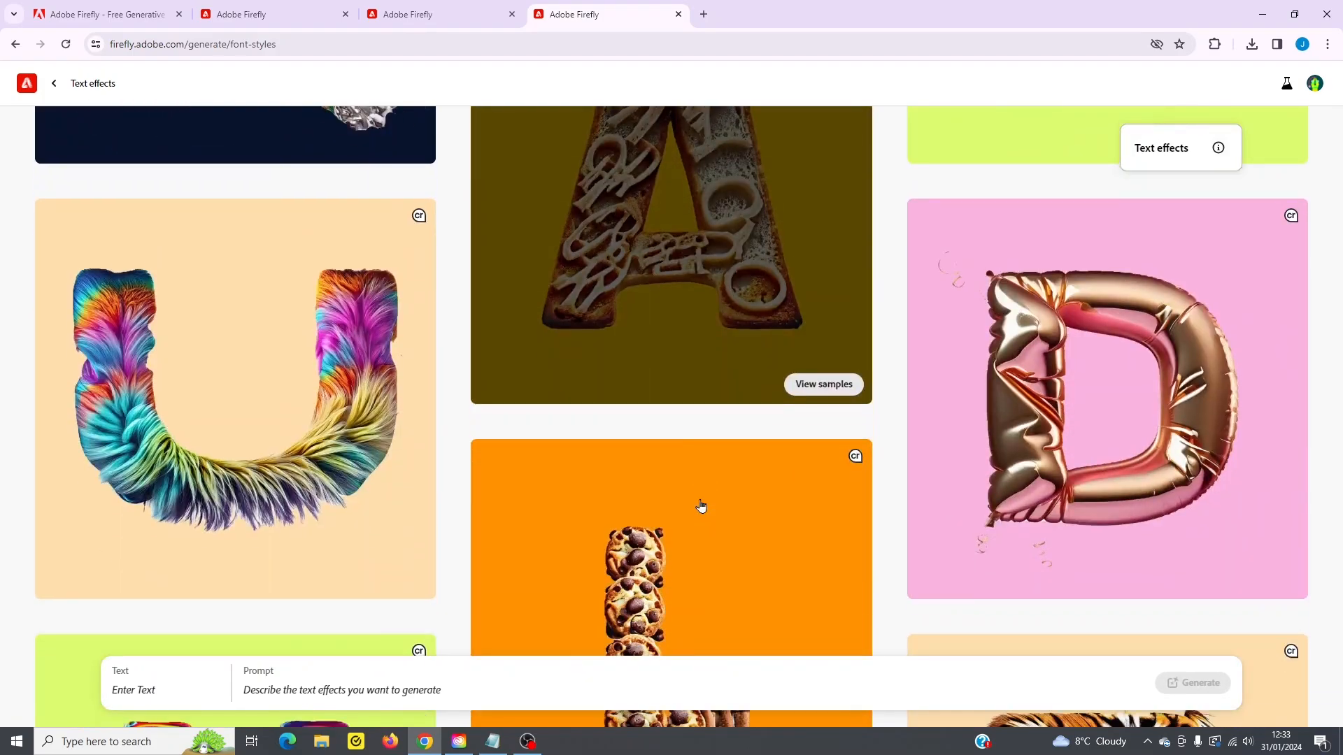
scroll(695, 519, "down", 6)
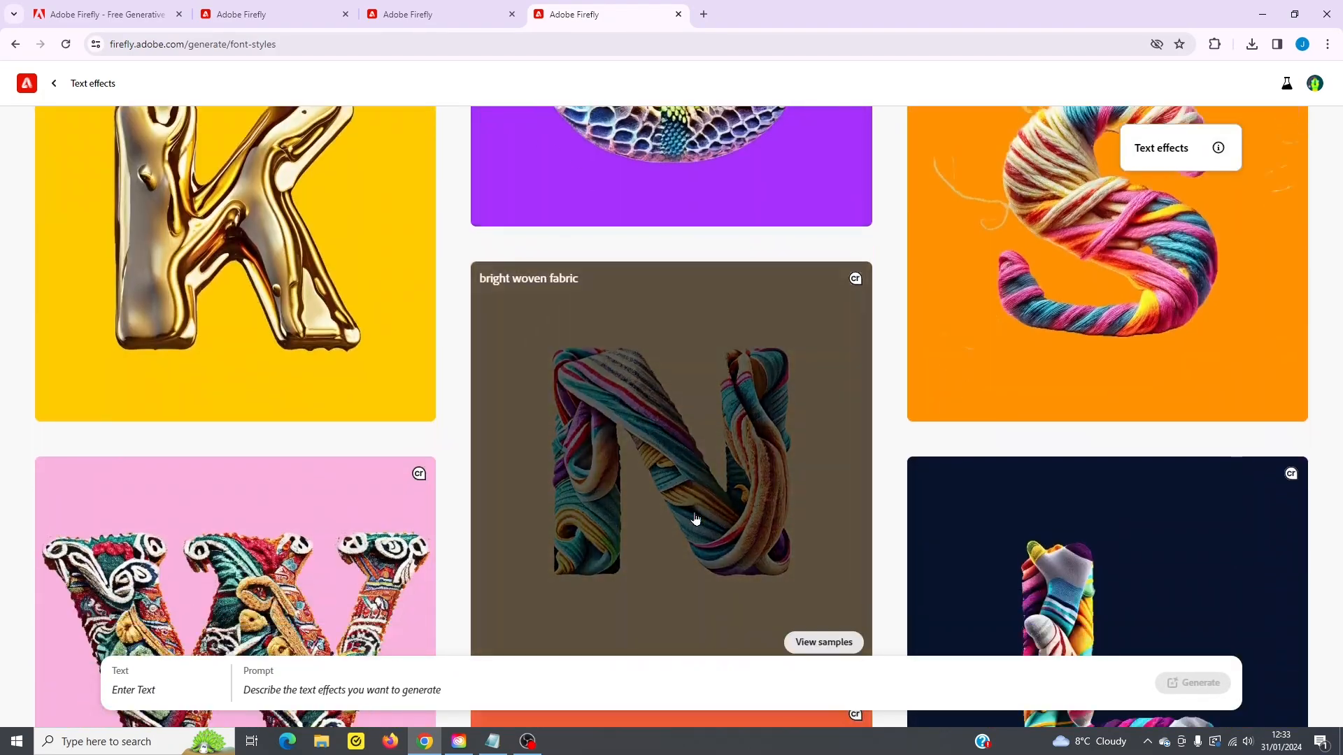
scroll(693, 517, "up", 7)
scroll(714, 514, "down", 3)
scroll(728, 509, "down", 5)
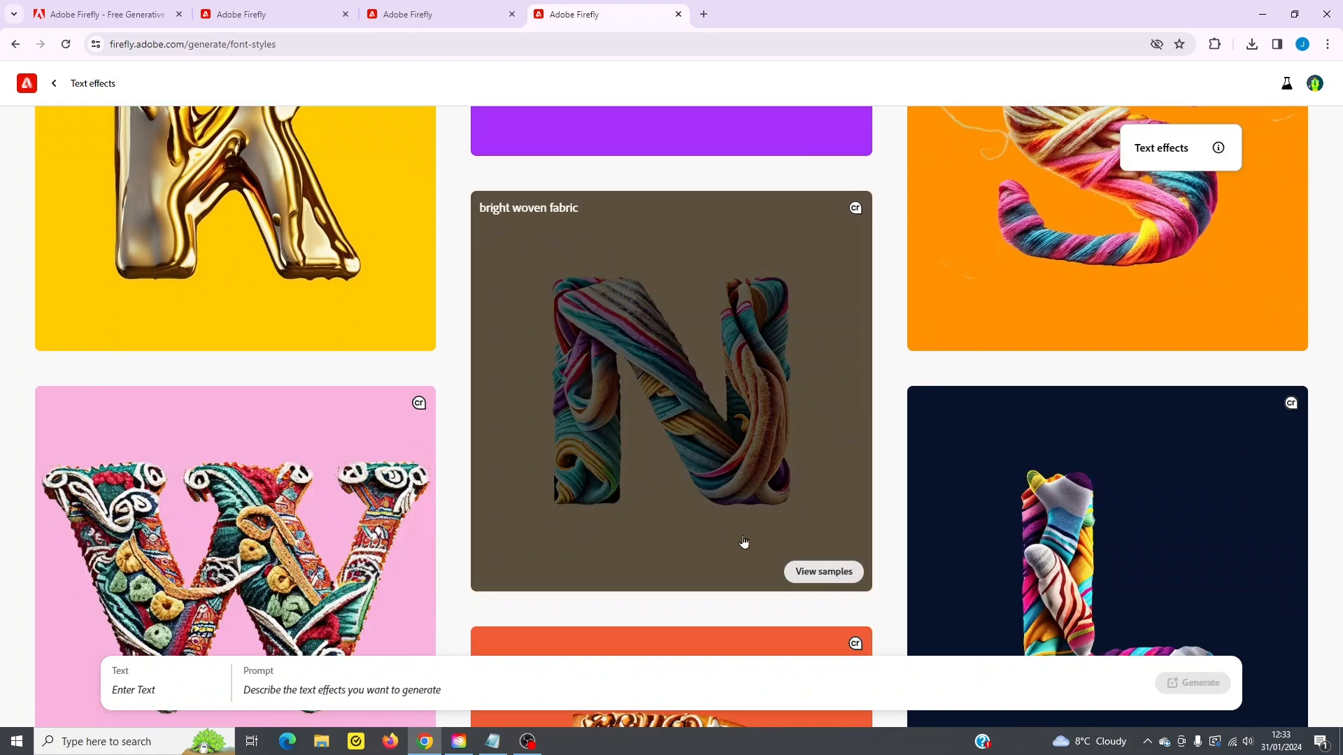
left_click(705, 389)
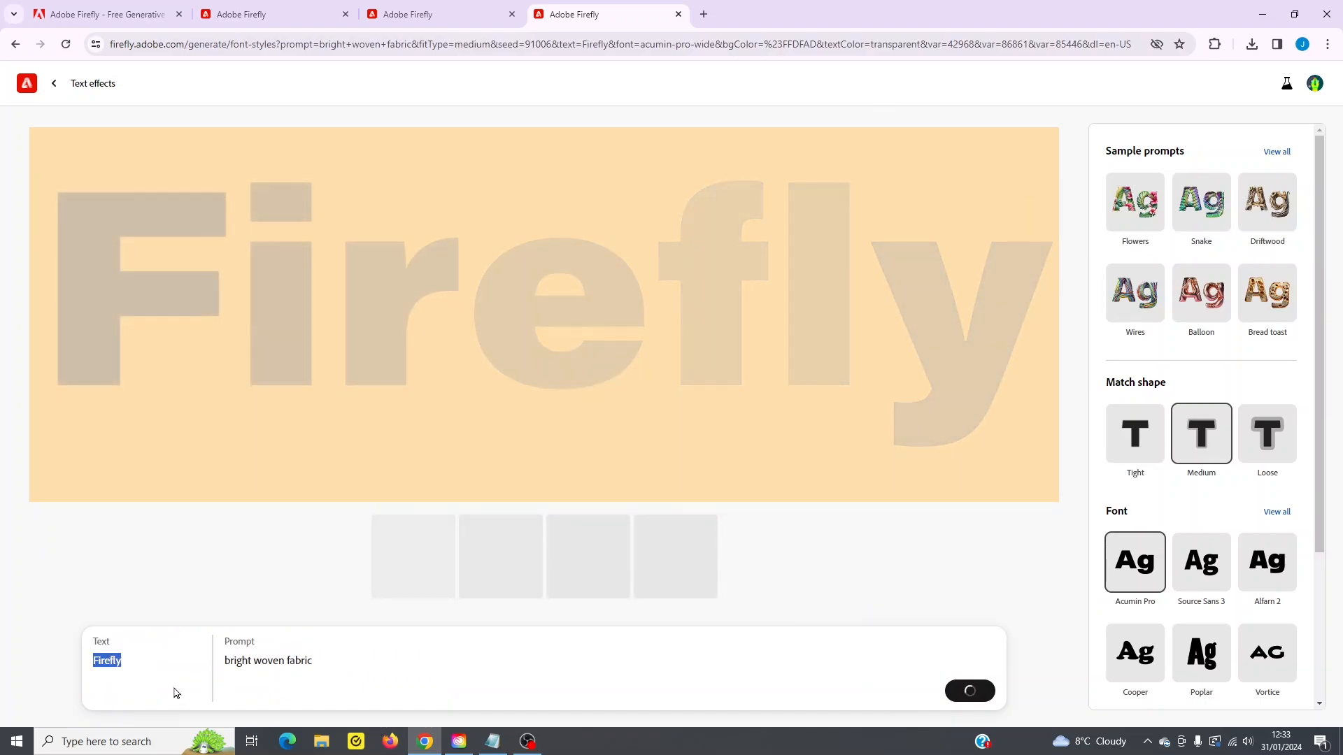
- Generate the effect for the text My Store, and regenerate it with the match shape set to Tight
type("My Store")
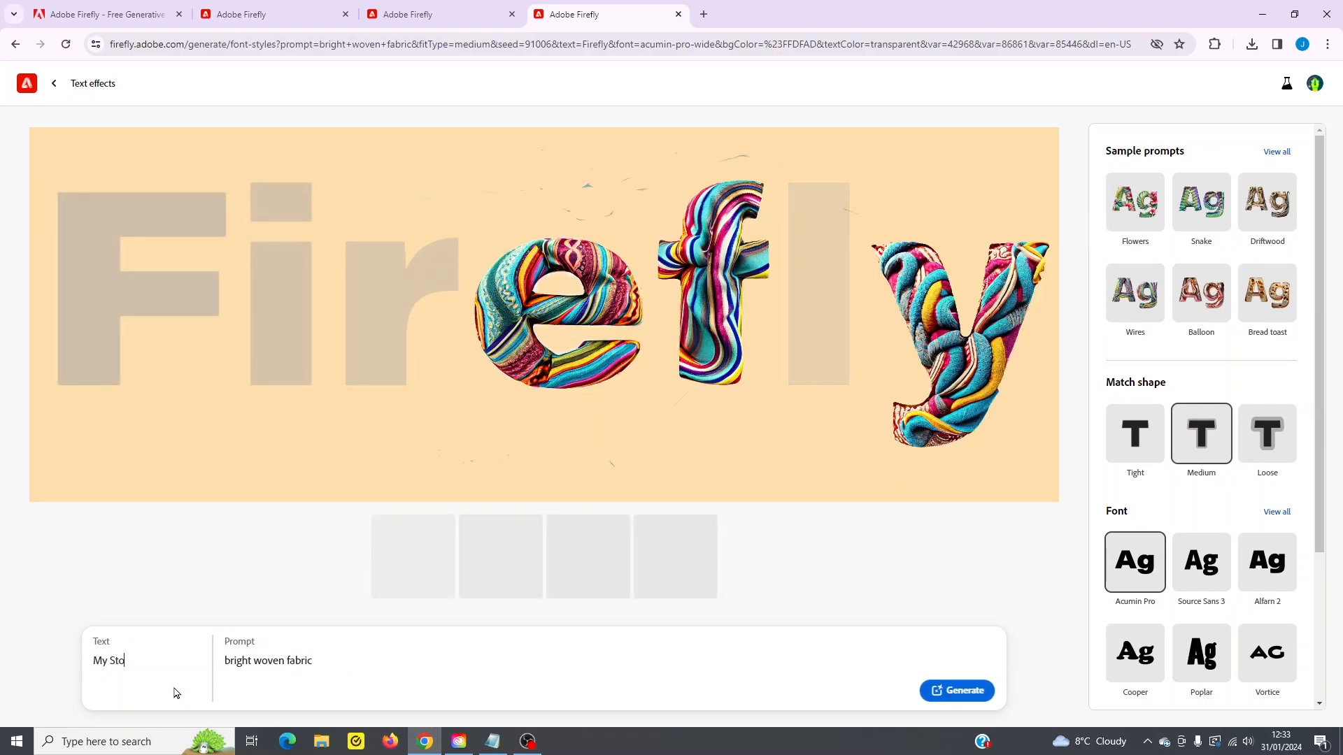
left_click(954, 692)
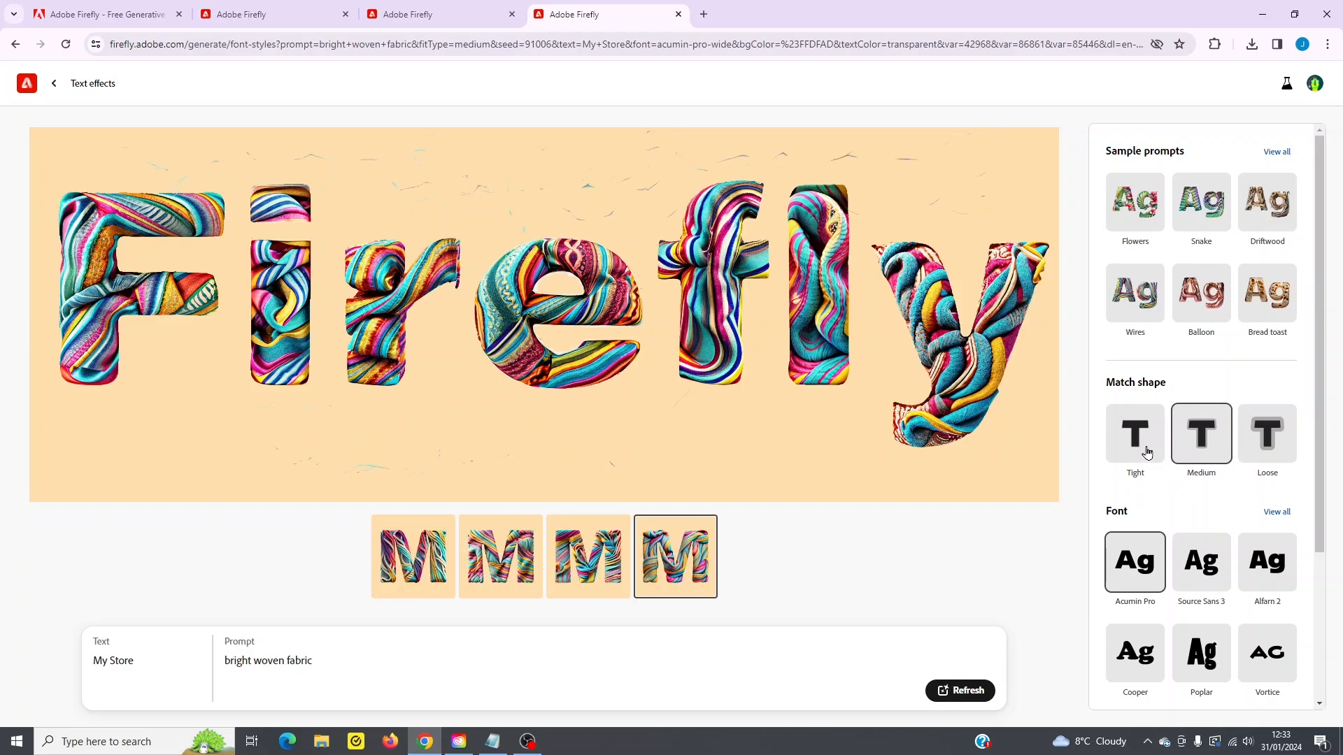
left_click(1272, 445)
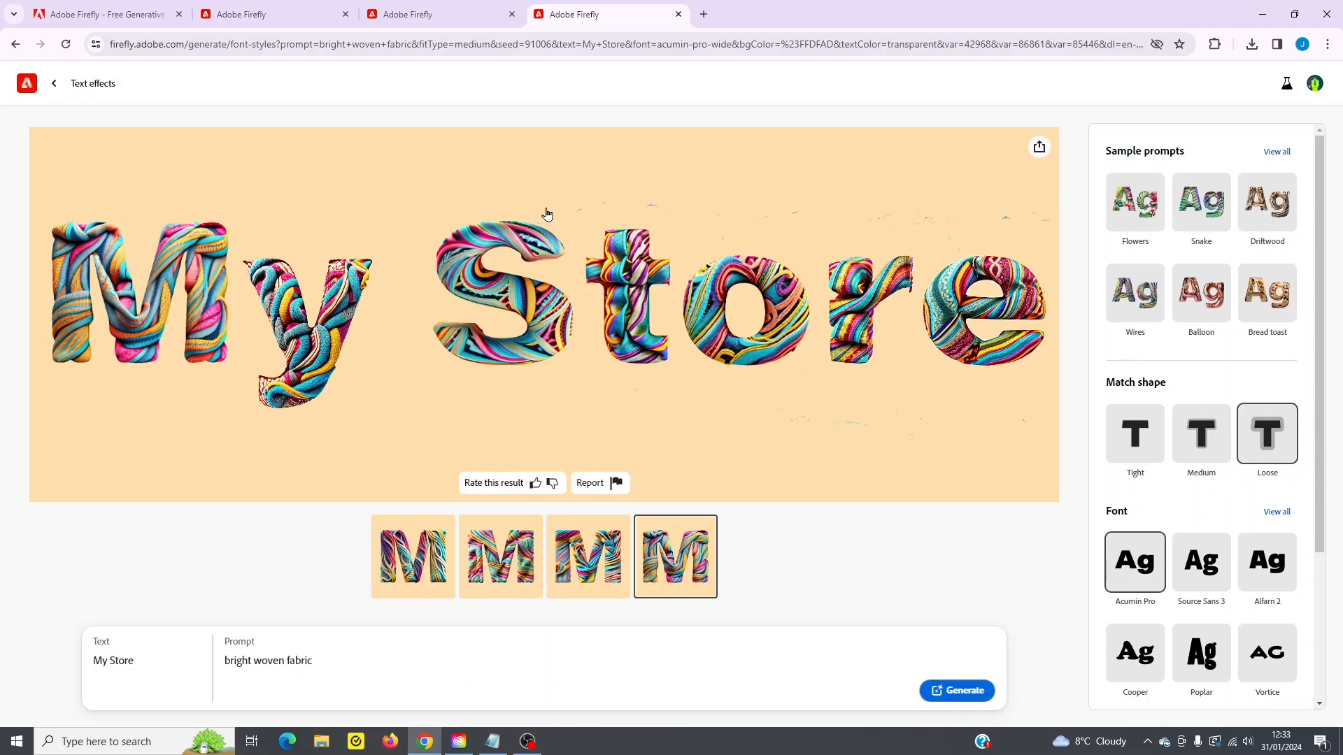
left_click(1134, 446)
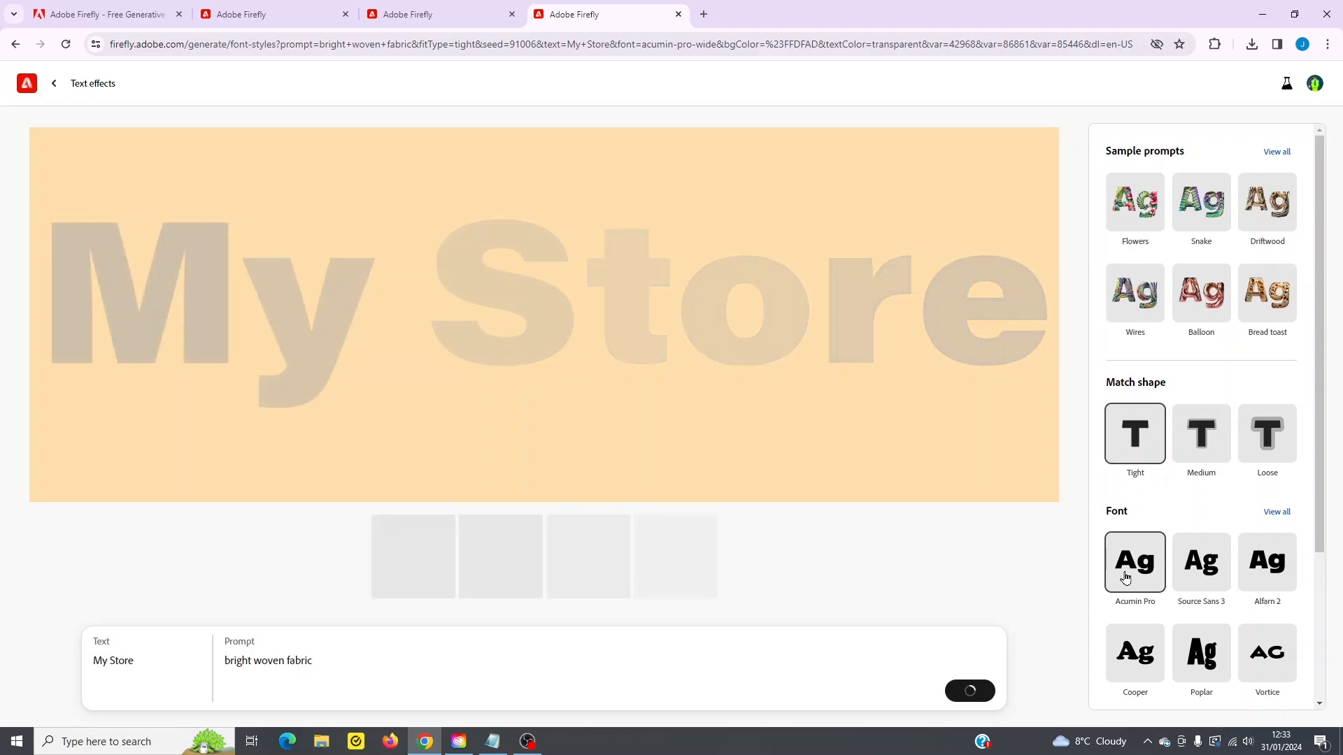
- Set the background color of the My Store text effect to black and refresh the result
scroll(1235, 405, "down", 3)
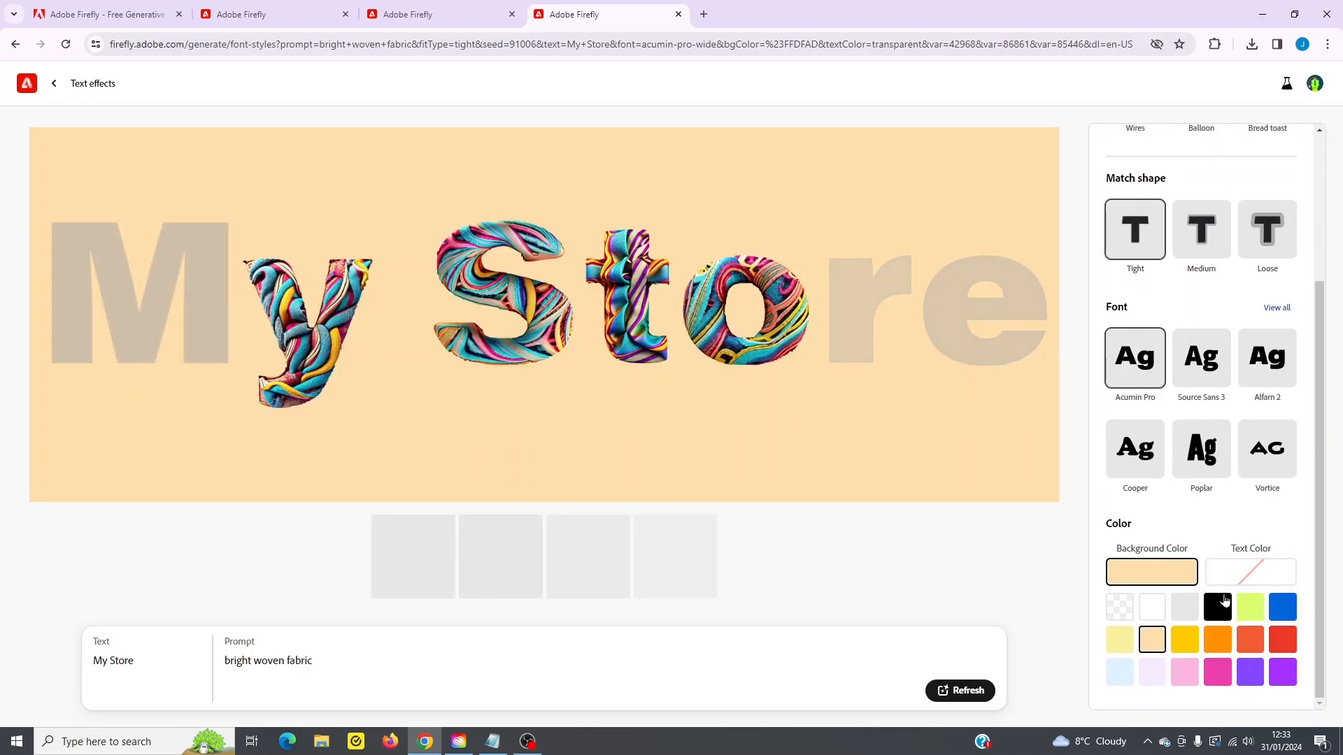
left_click(1252, 572)
left_click(1169, 580)
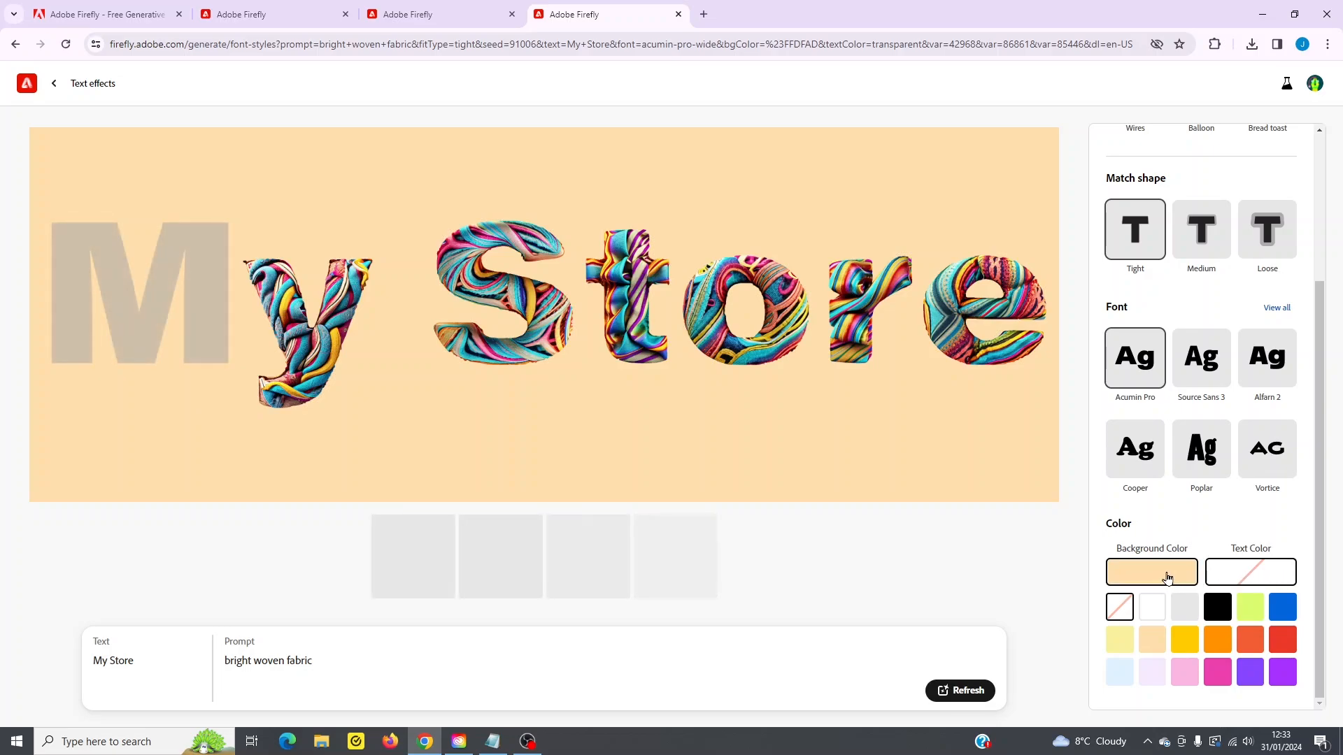
left_click(1219, 613)
left_click(961, 691)
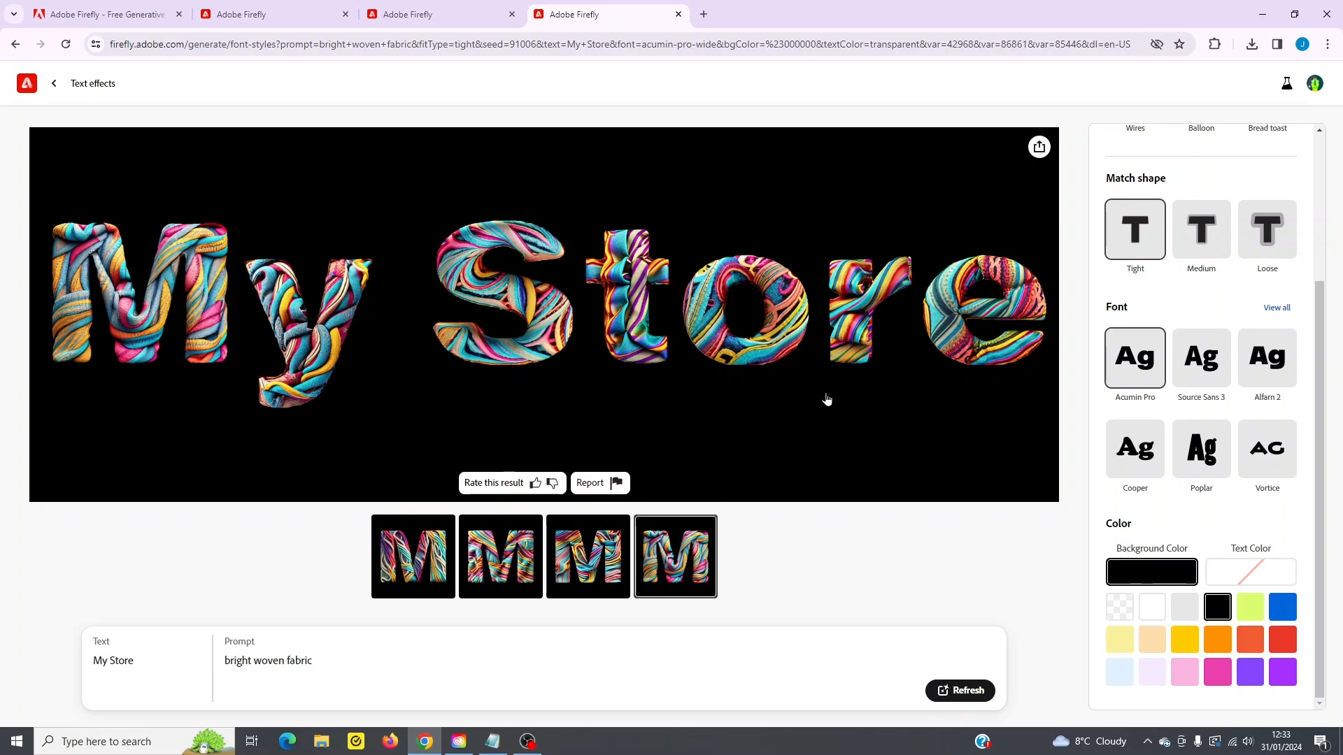
- Leave the Text effects feature and open Generative recolor from the Firefly home page
left_click(54, 83)
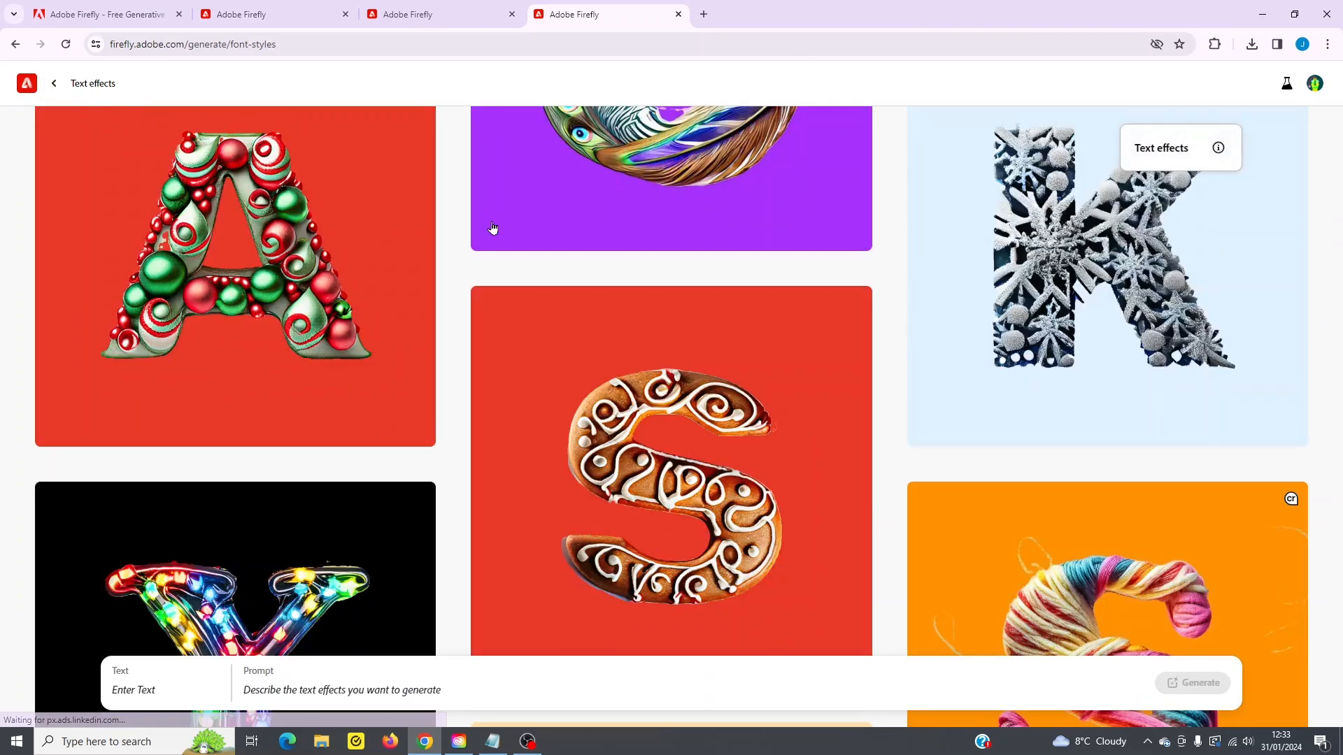
left_click(54, 83)
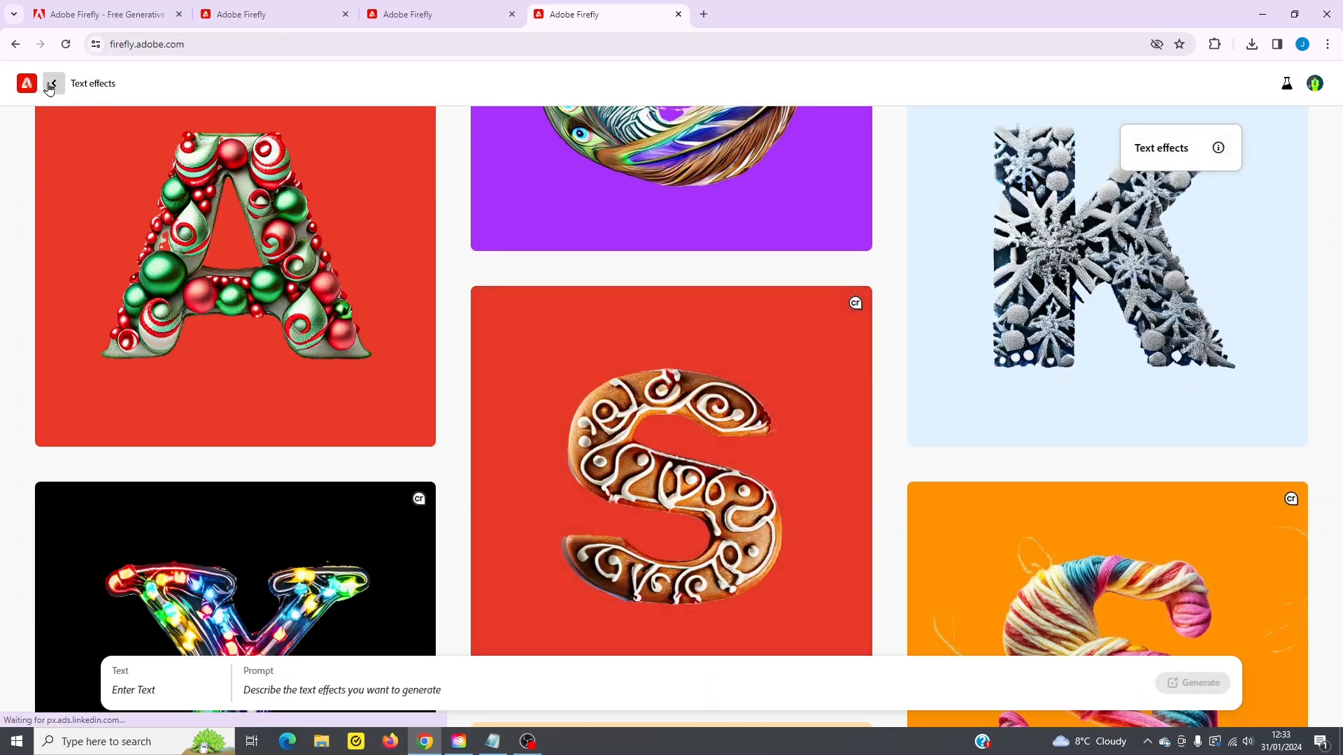
scroll(384, 375, "down", 5)
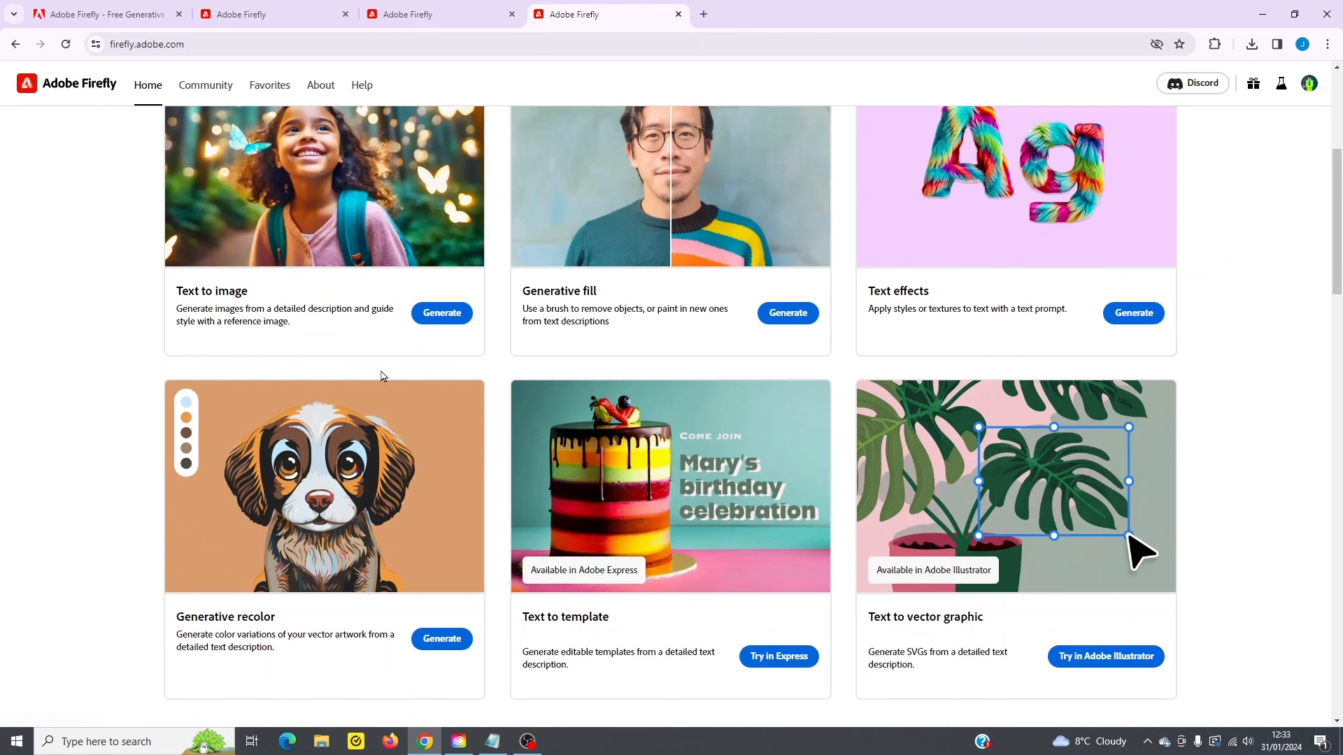
left_click(340, 526)
- Browse the sample vector artworks and generate the Sweet desserts recolor from the sample with the seated figures pattern
scroll(575, 534, "down", 6)
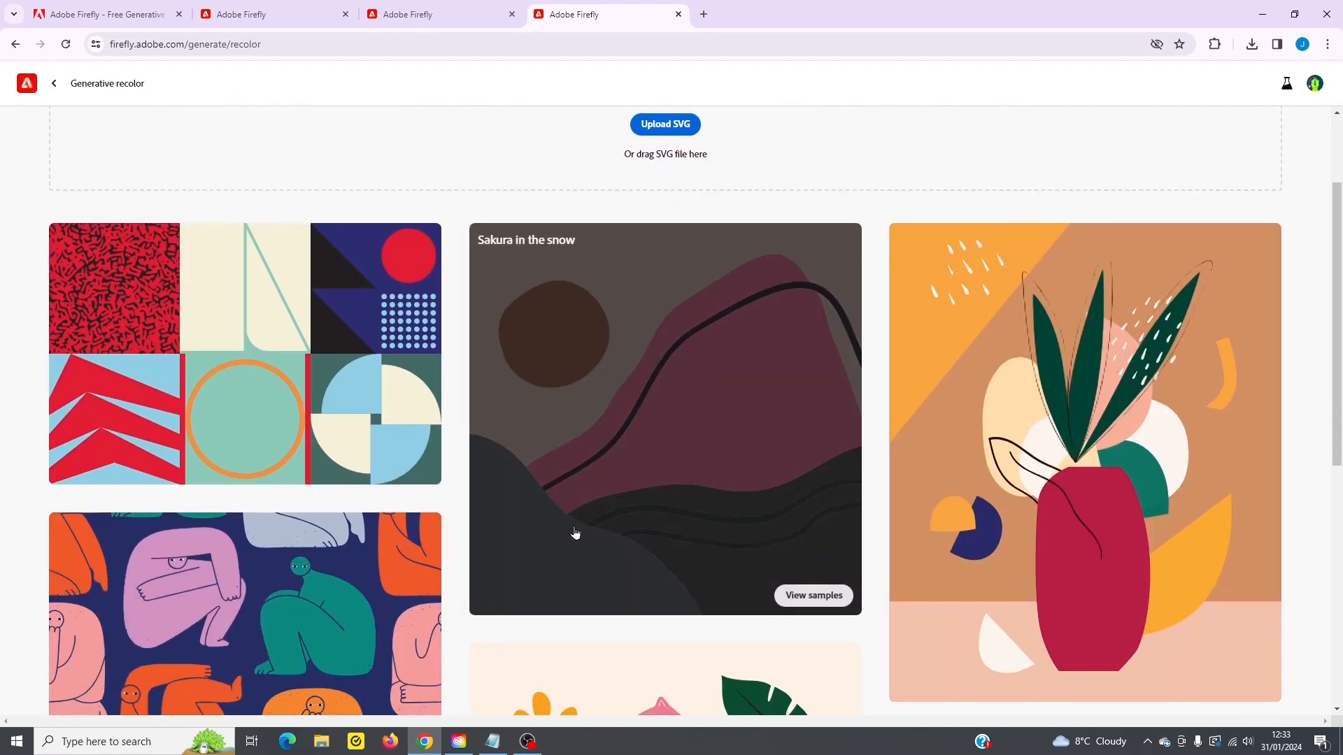
scroll(637, 175, "up", 5)
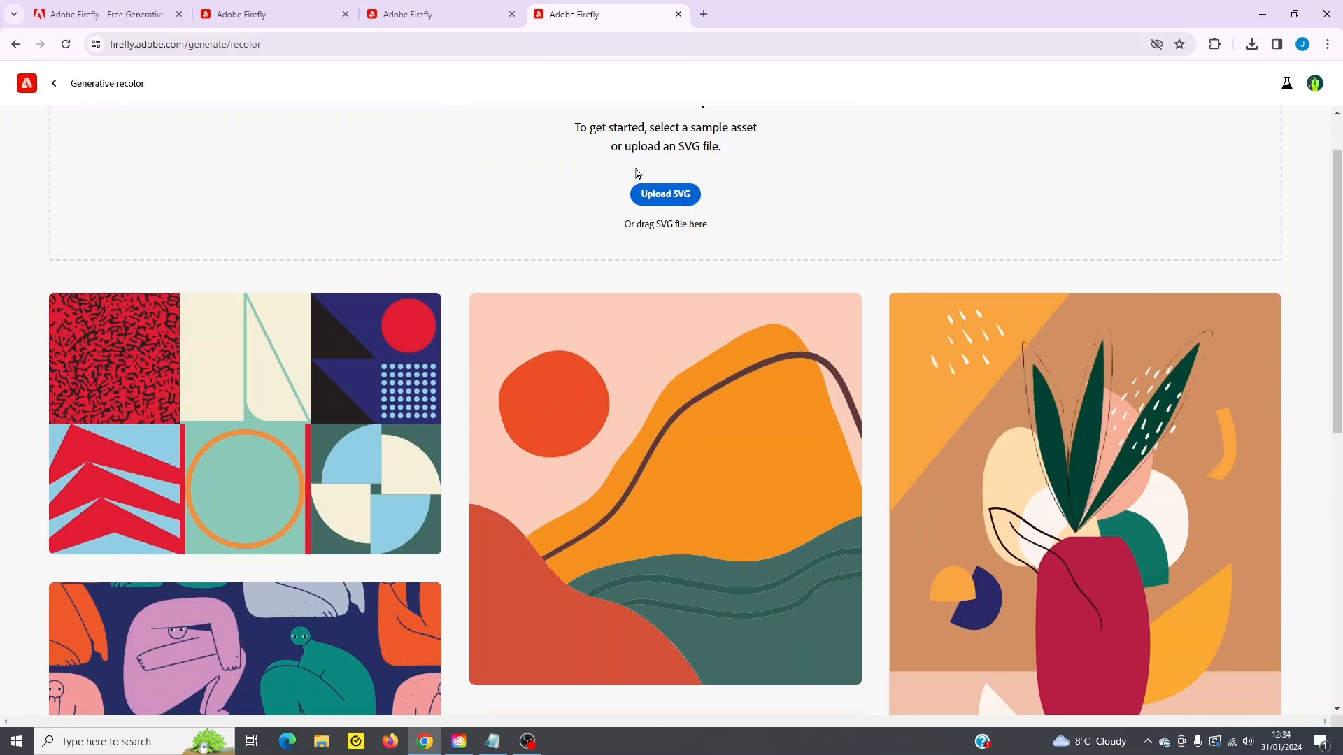
scroll(511, 454, "down", 3)
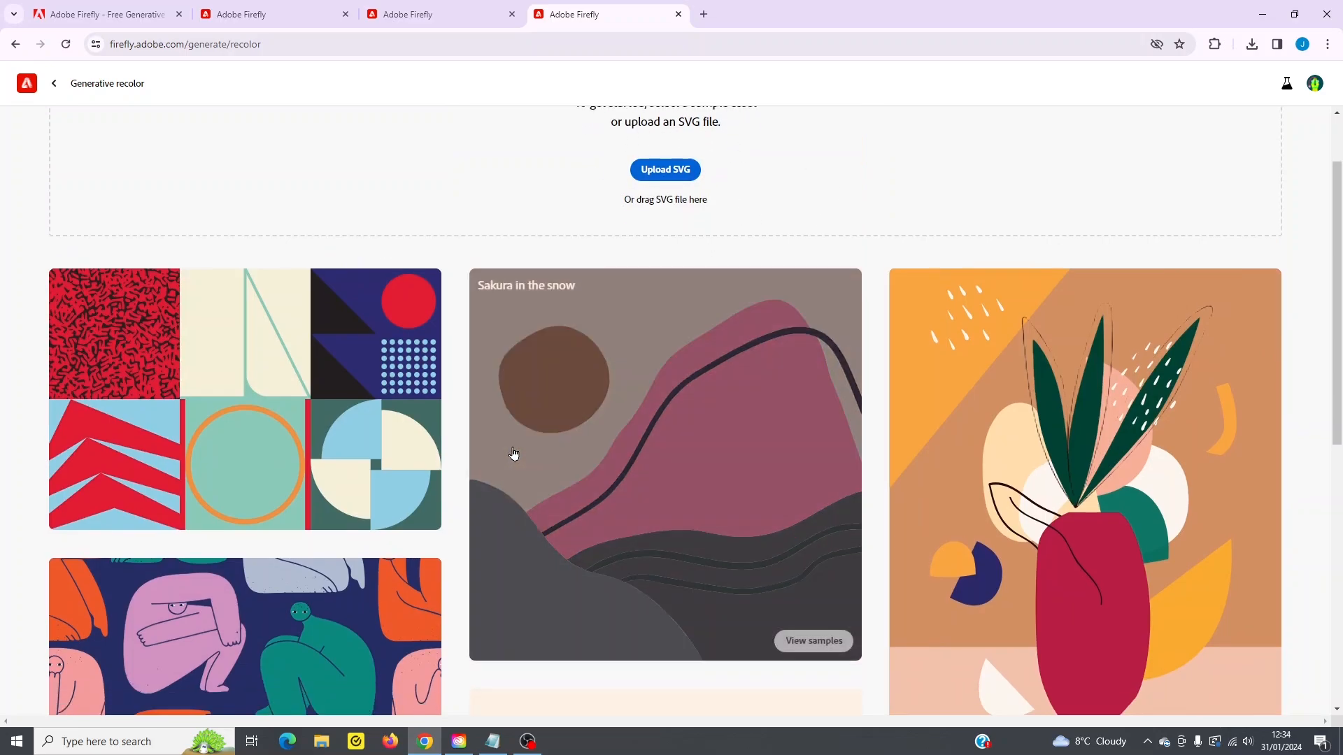
left_click(337, 499)
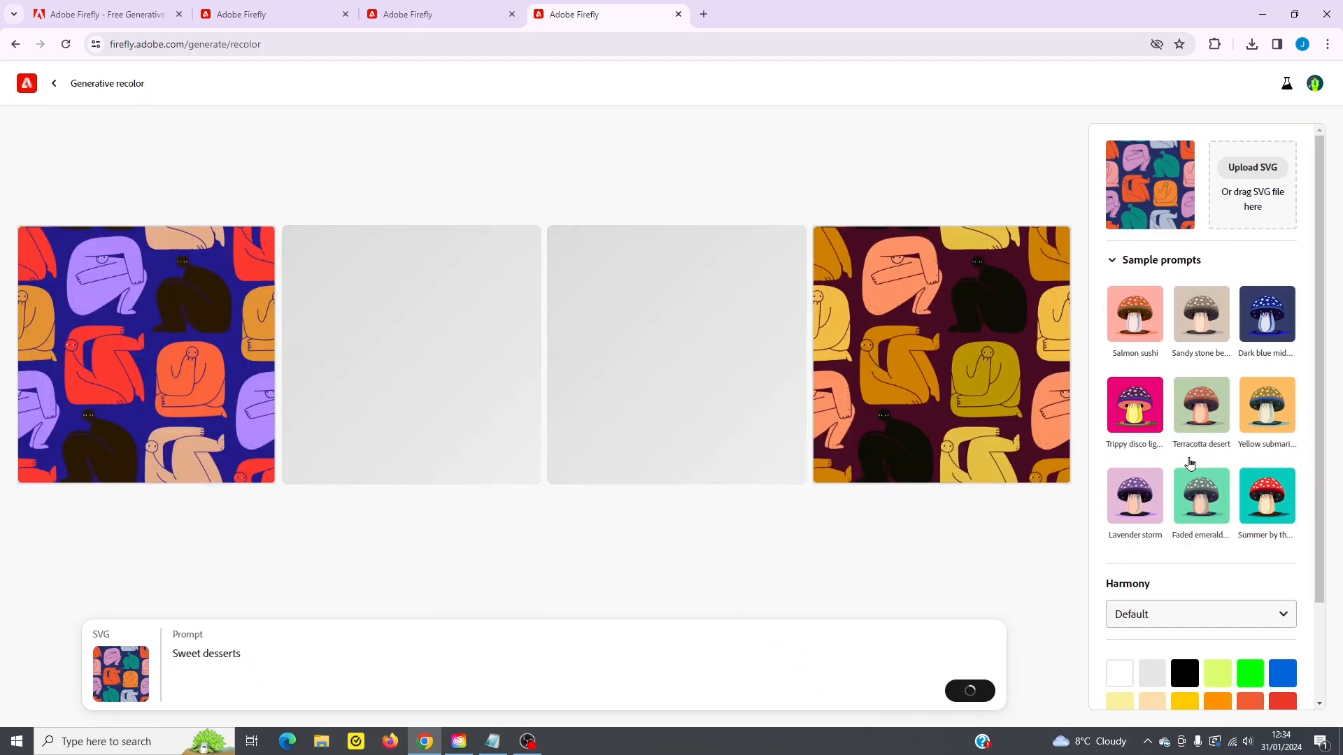
scroll(1205, 449, "down", 2)
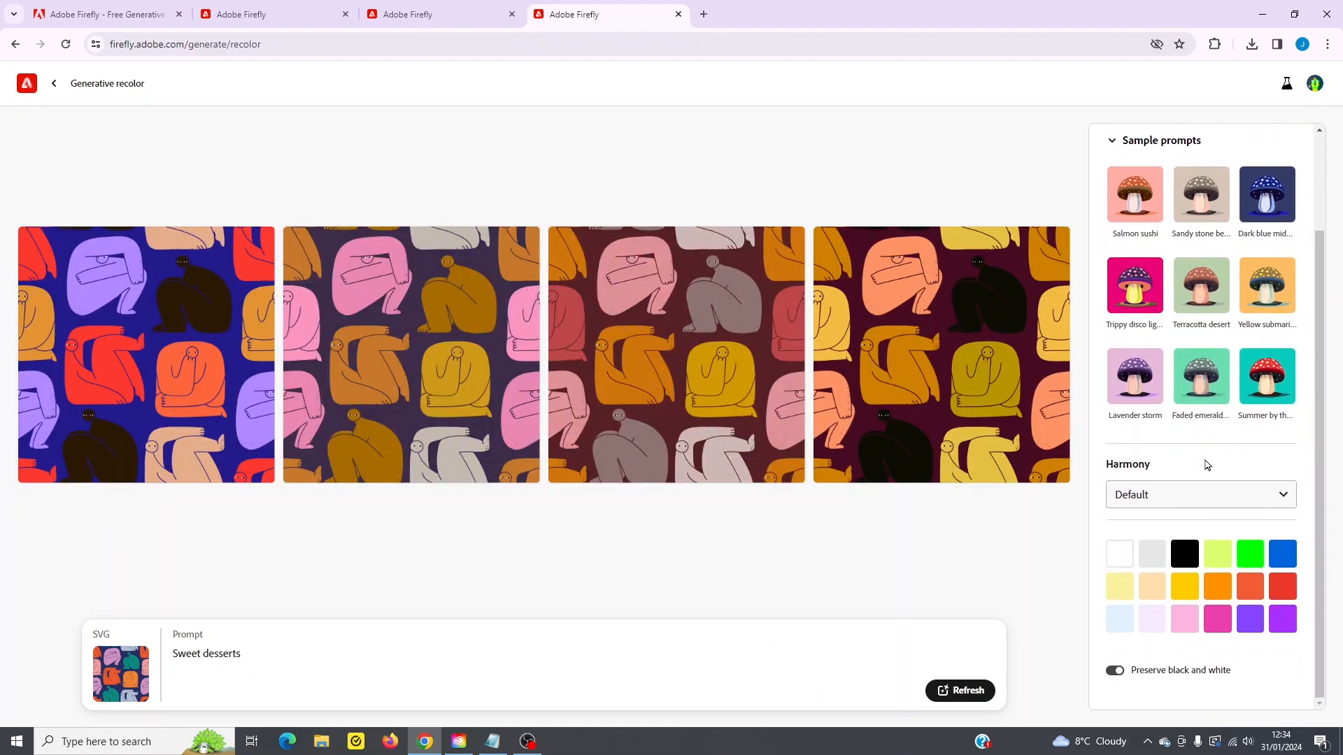
- Enlarge the first Sweet desserts variation and shuffle its colors four times
left_click(217, 336)
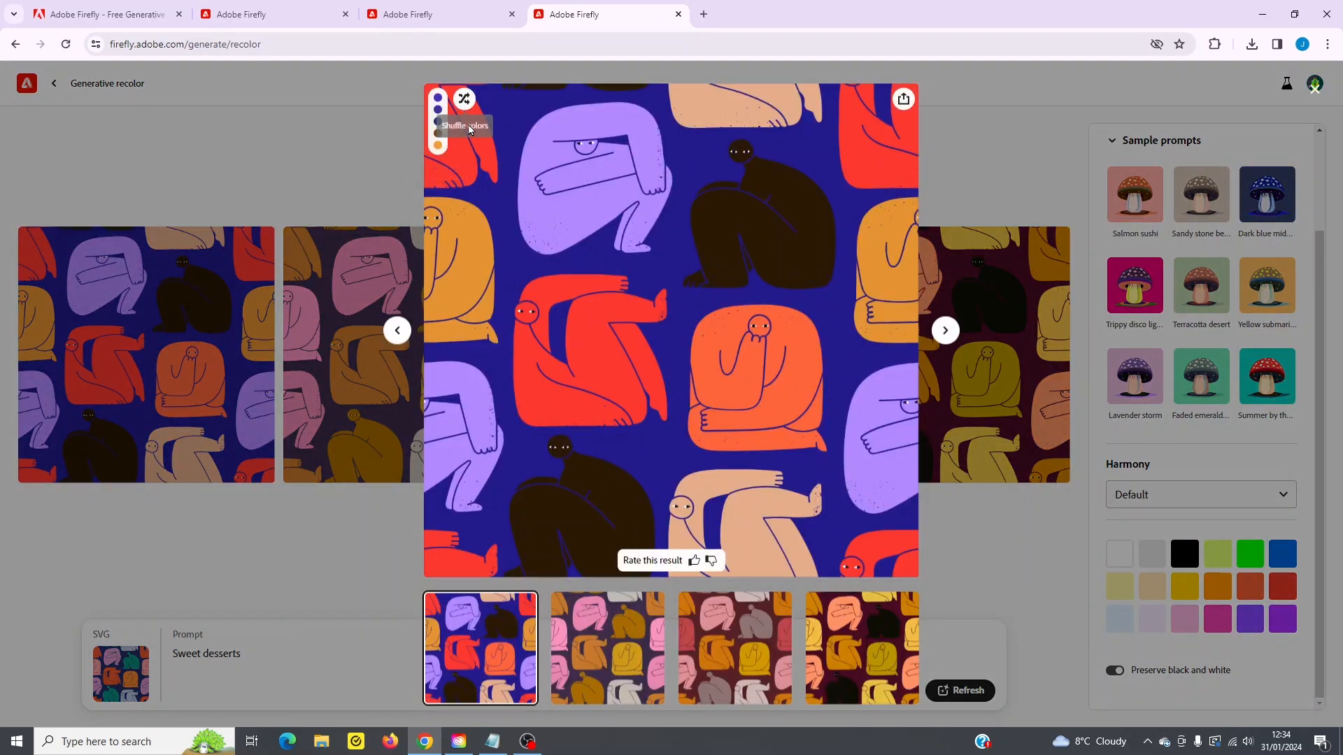
left_click(463, 100)
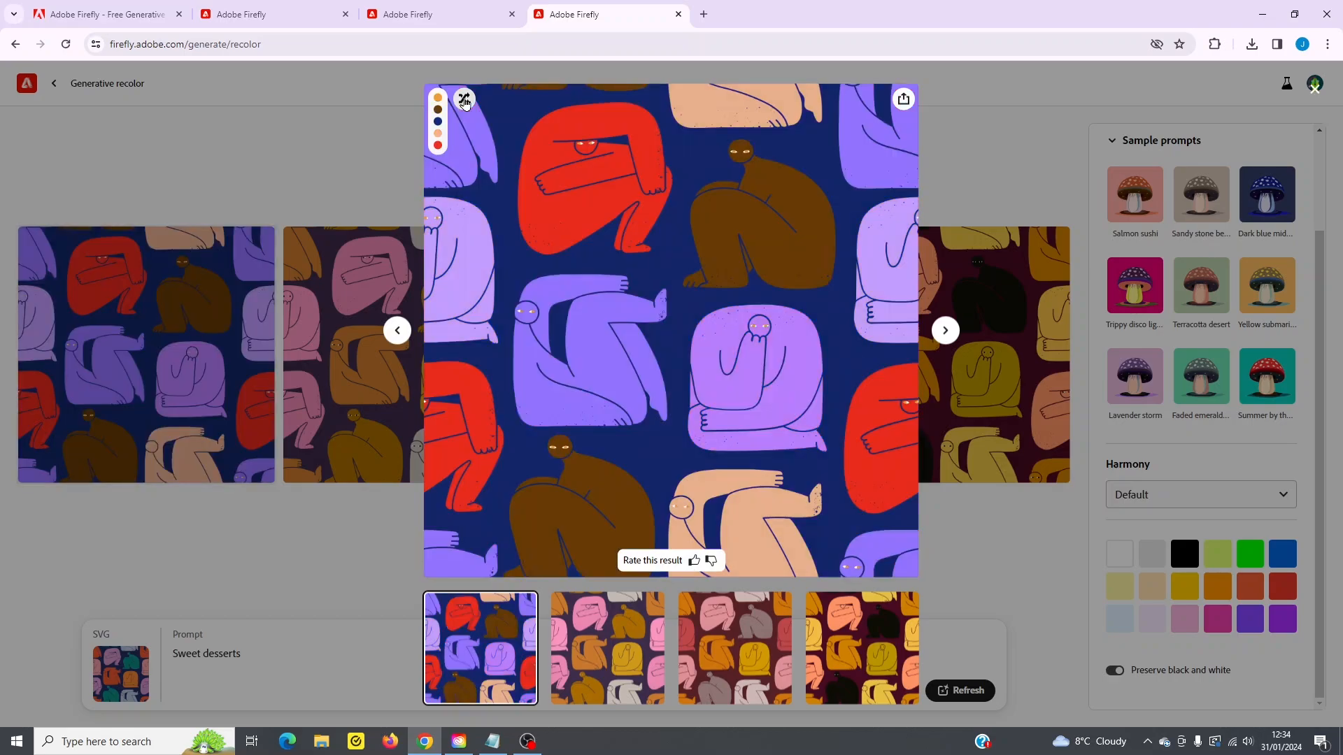
left_click(463, 100)
left_click(463, 100)
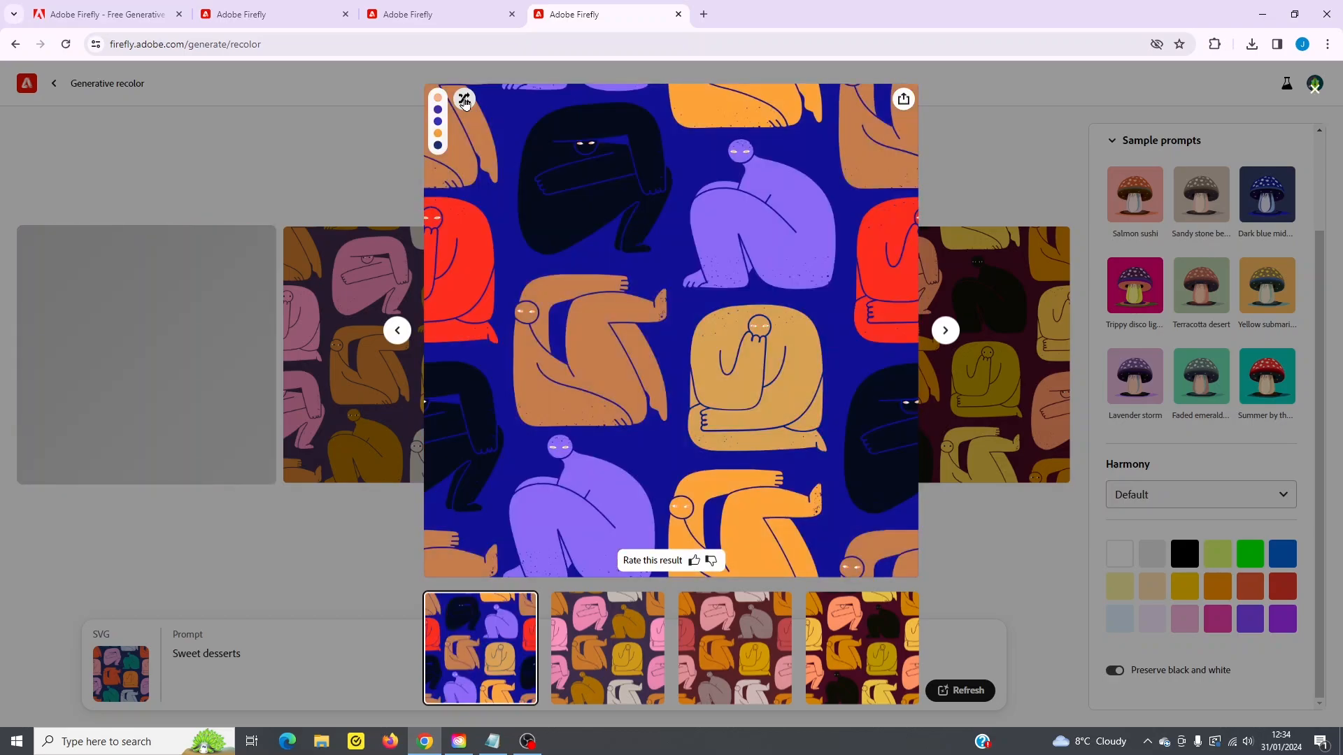
left_click(463, 100)
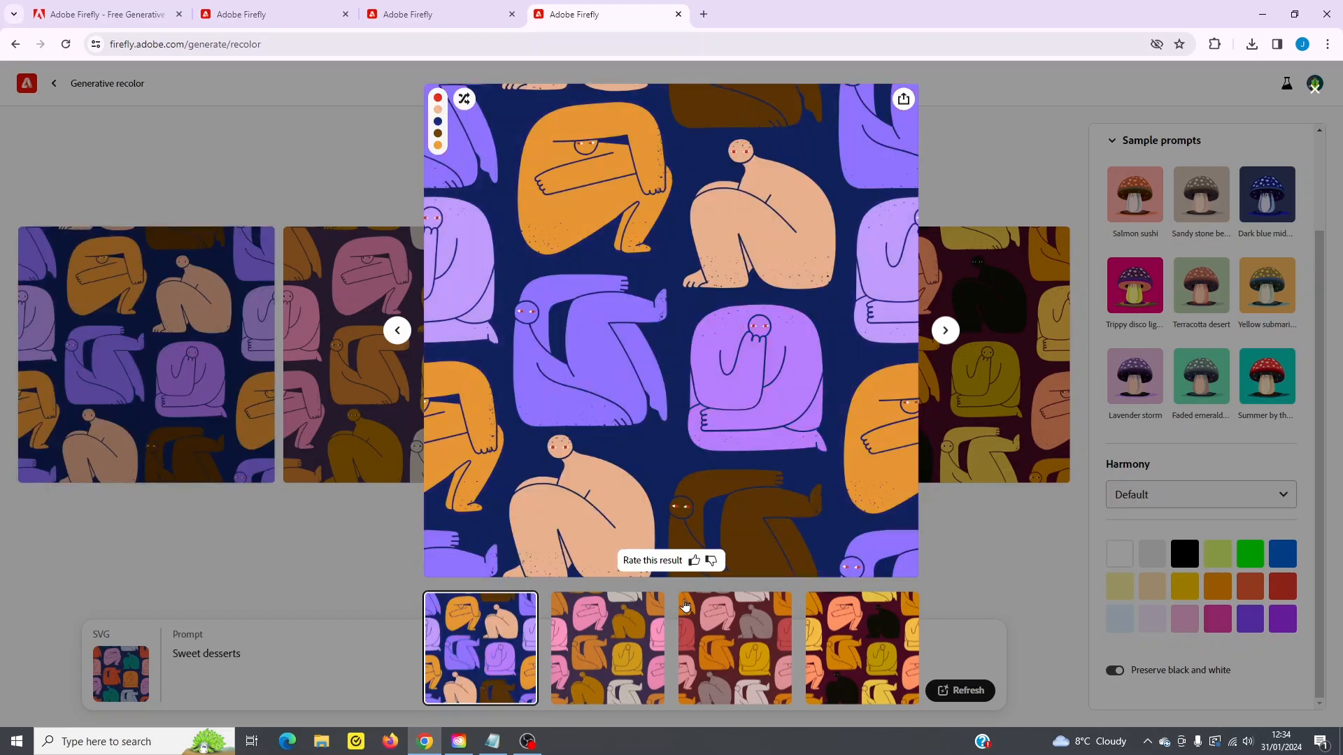
- View the second and third variations, and shuffle the colors of the fourth variation three times
left_click(631, 646)
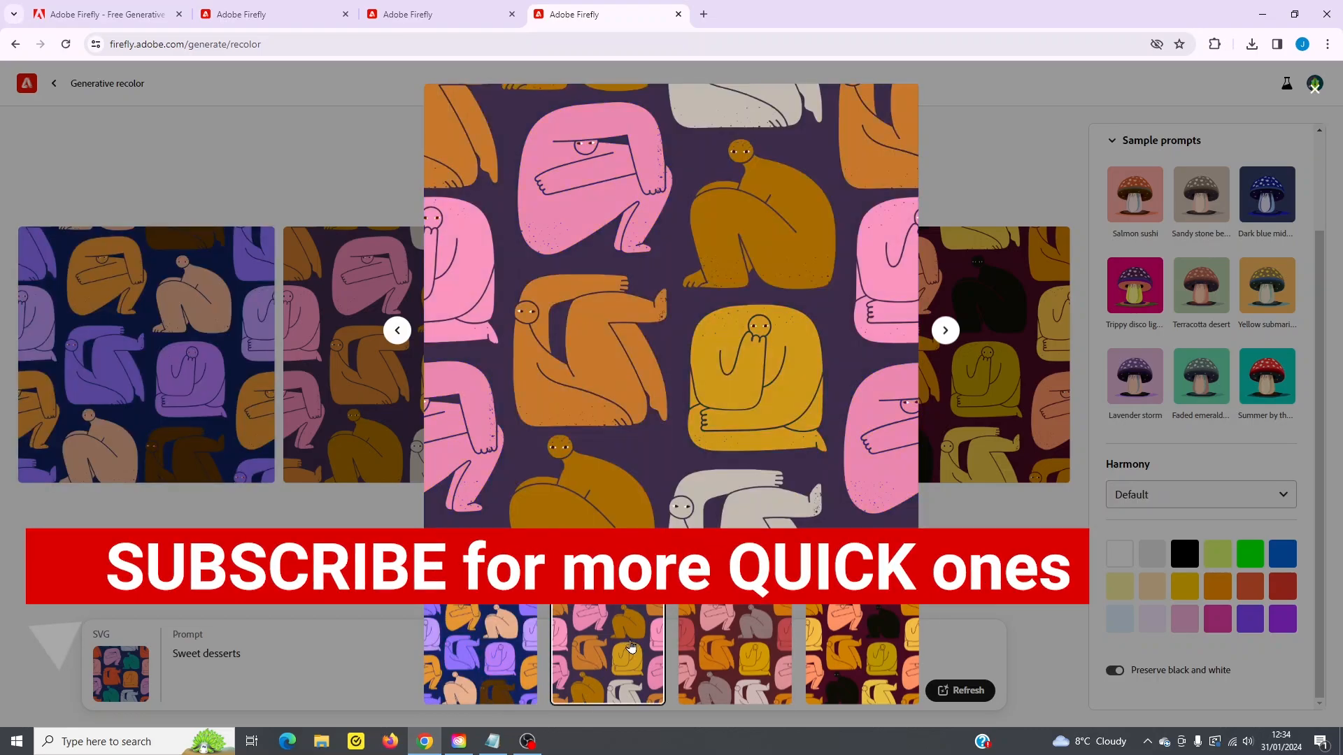
left_click(700, 622)
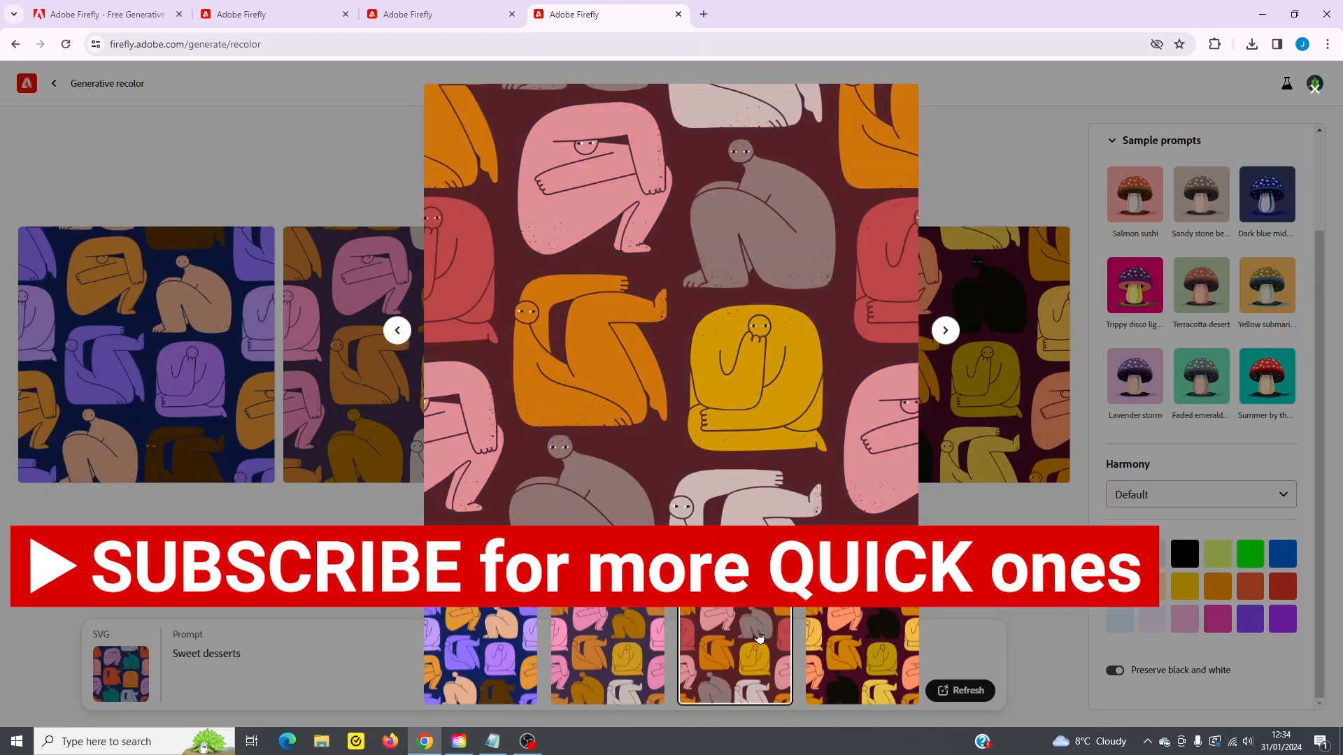
left_click(843, 647)
left_click(464, 98)
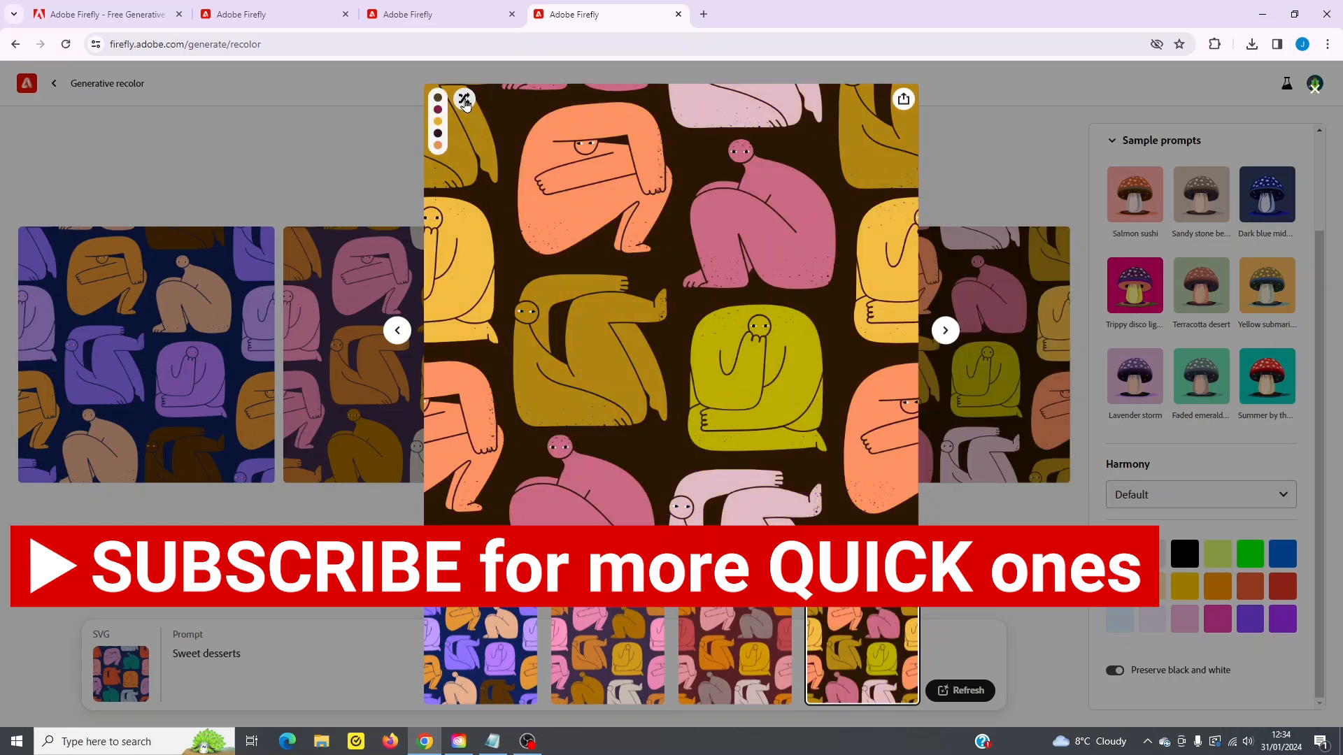
left_click(464, 99)
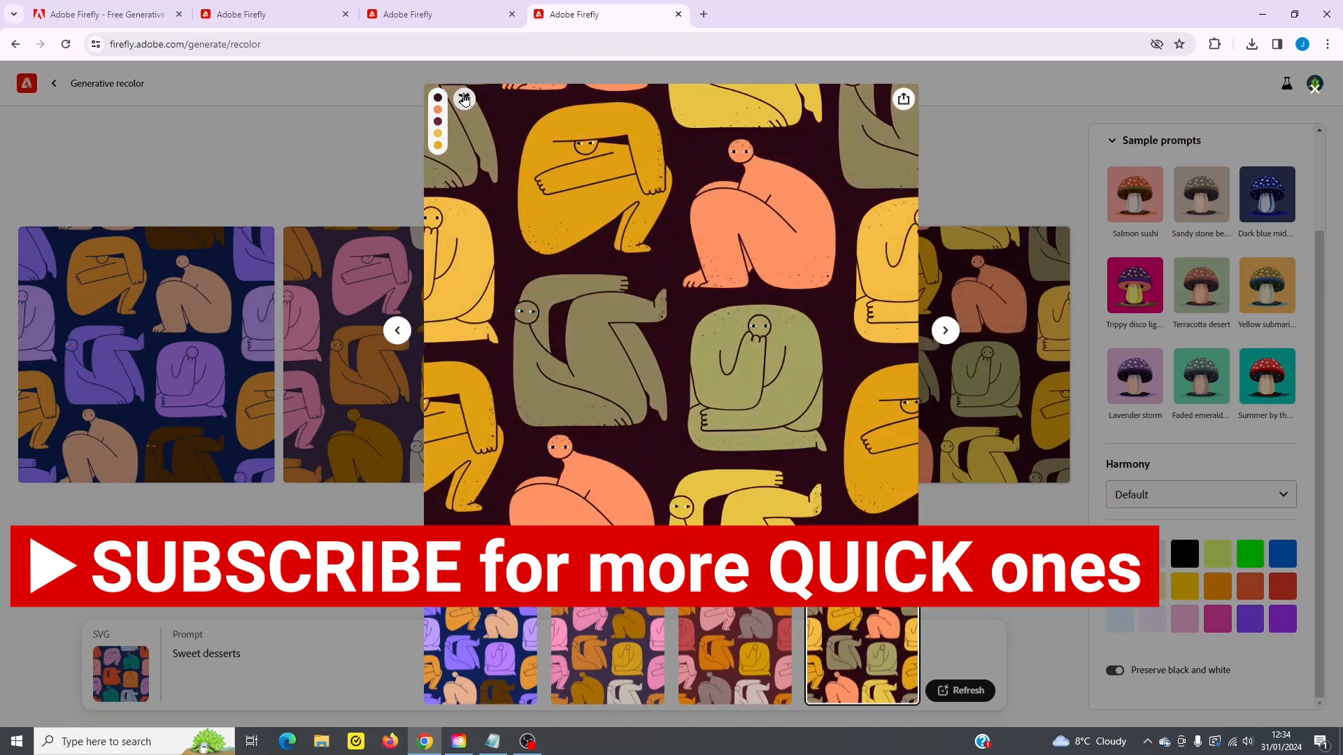
left_click(464, 99)
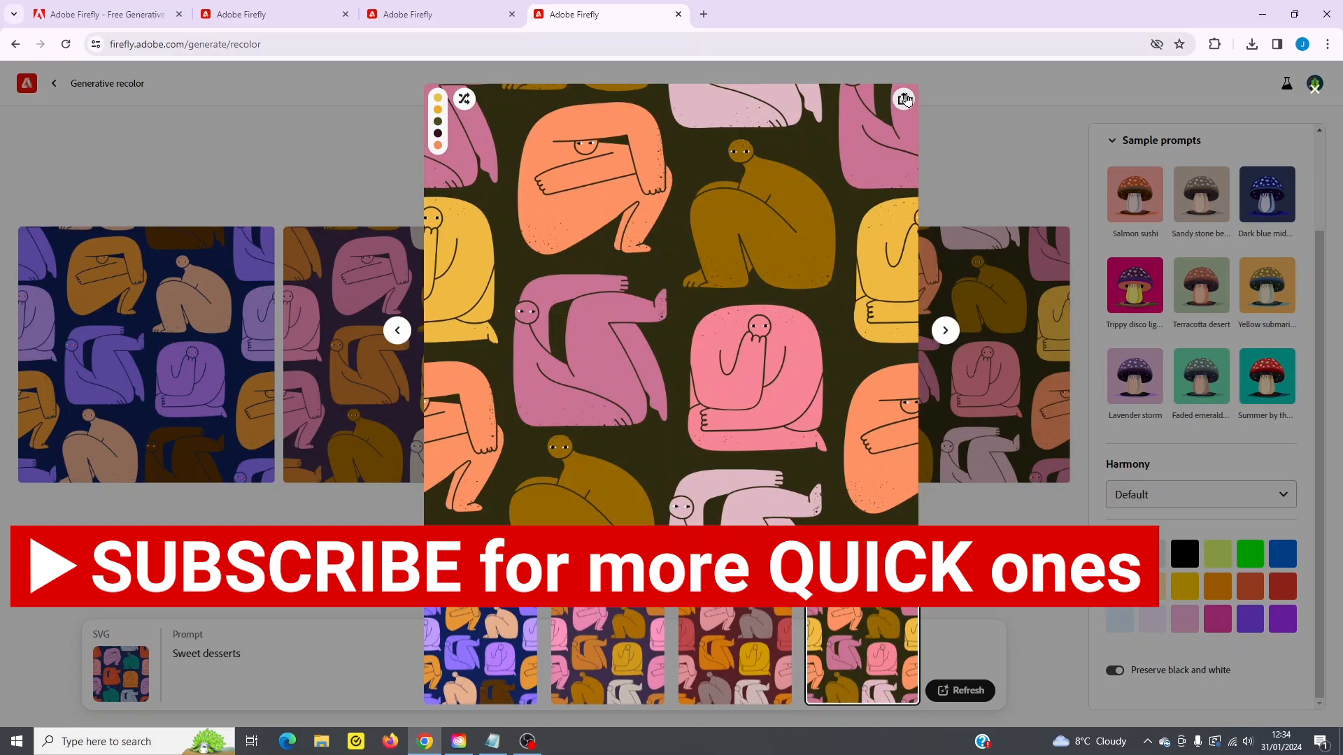
- Show the download, copy and Adobe Express editing options for the fourth recolored variation
left_click(904, 99)
left_click(958, 142)
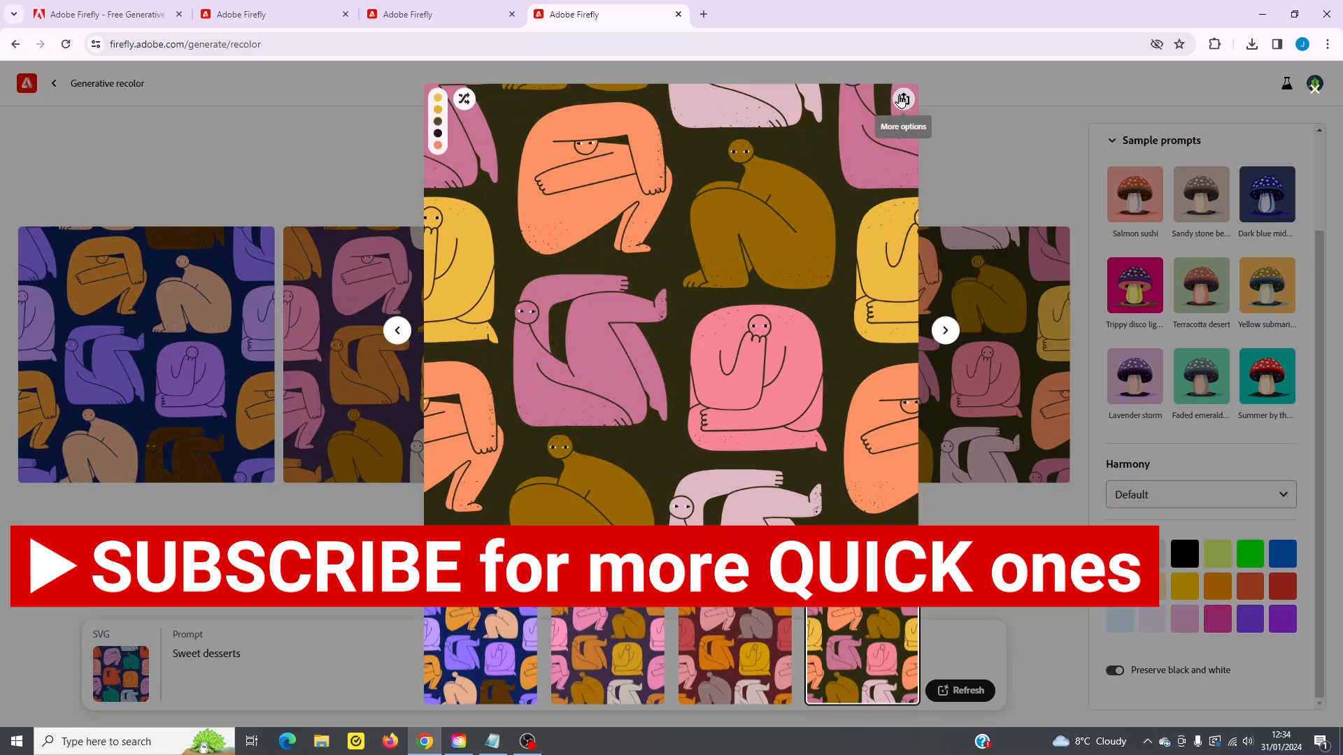
left_click(904, 98)
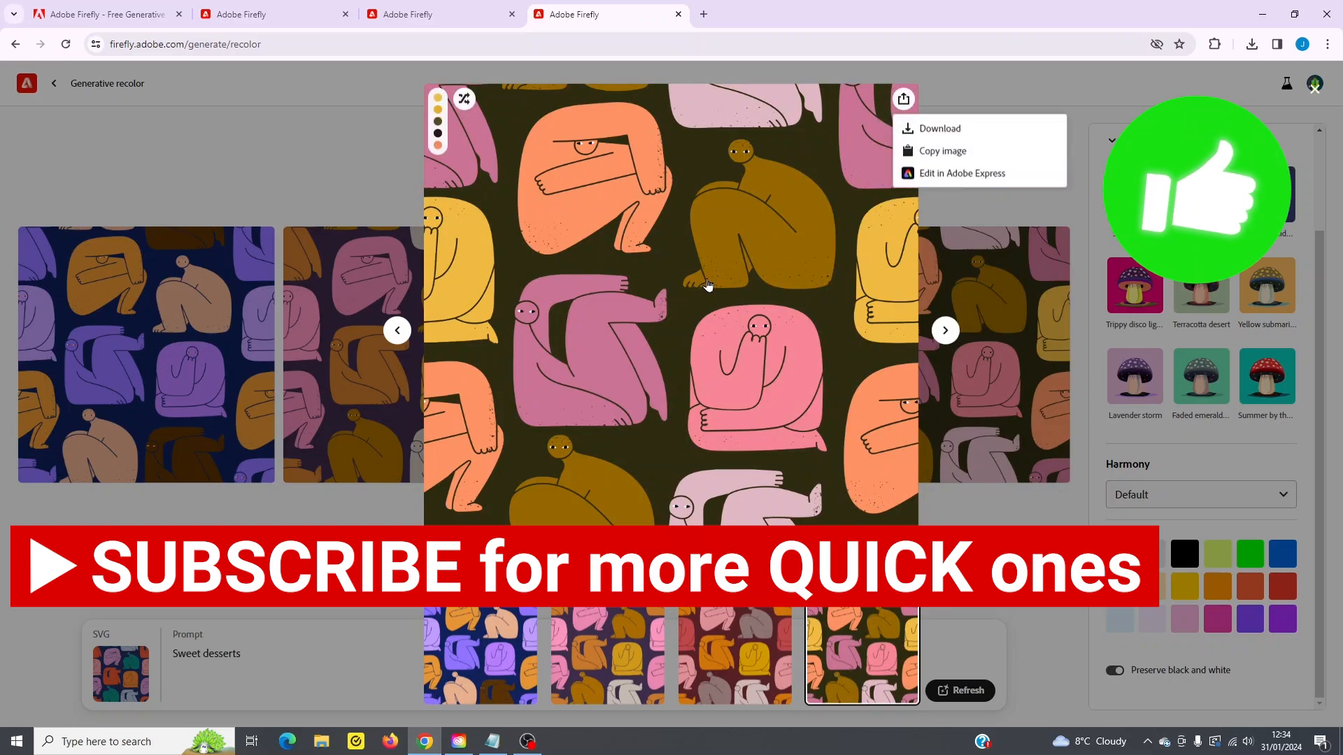